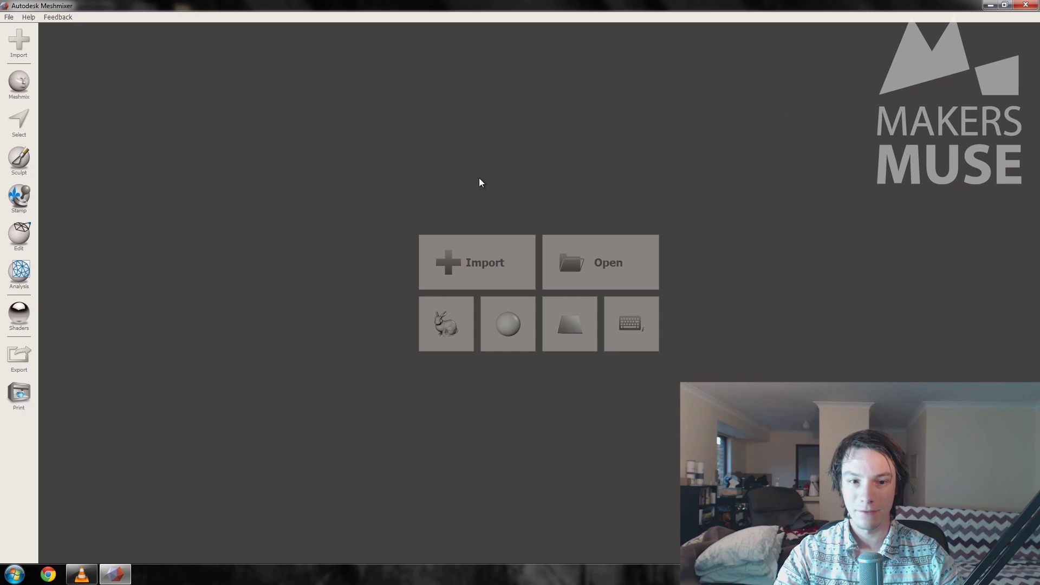
Load the sample bunny and start a Make Pattern on it
left_click(435, 336)
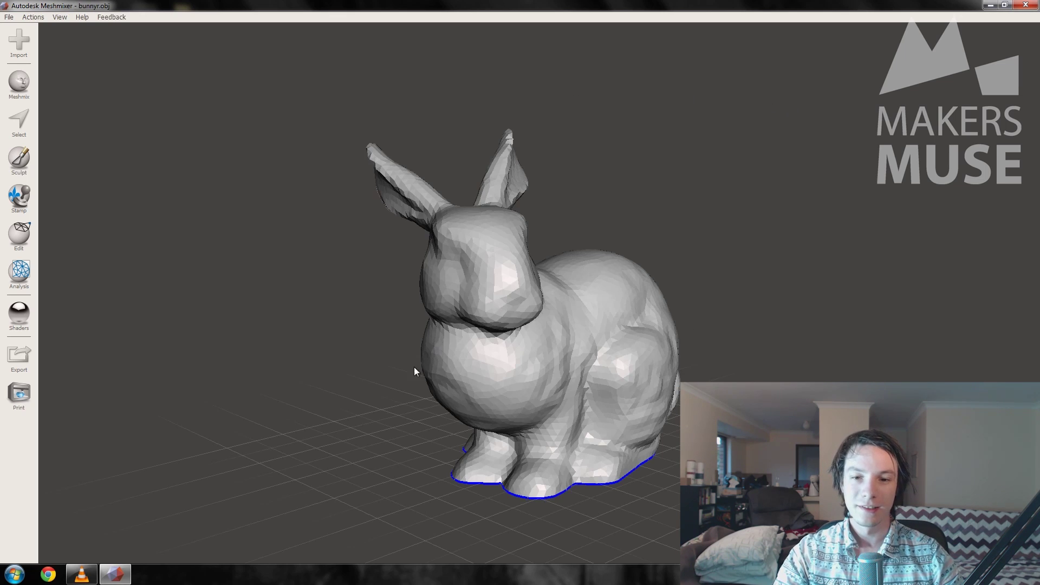
right_click_drag(444, 415, 549, 326)
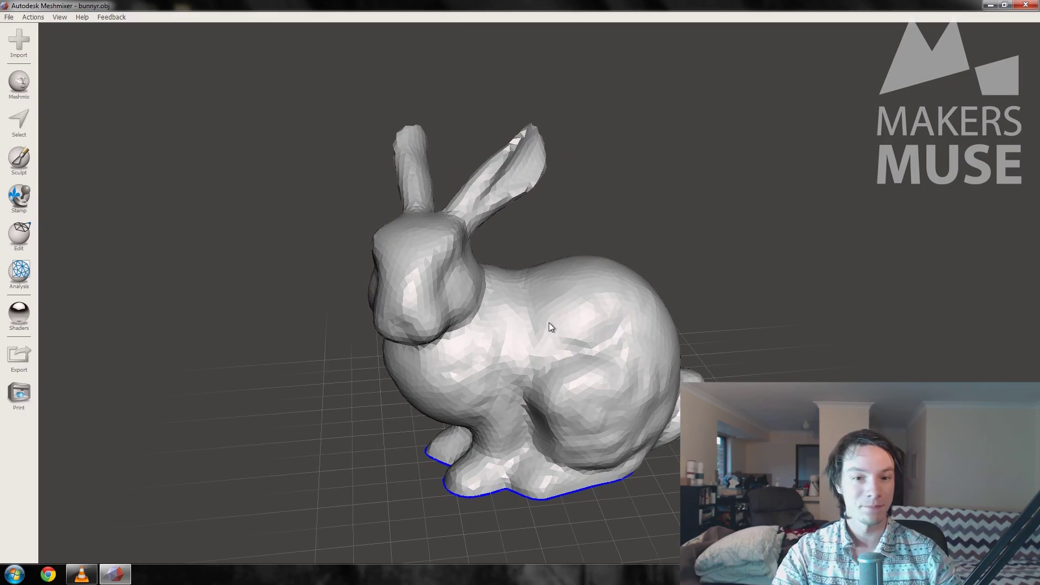
left_click(21, 232)
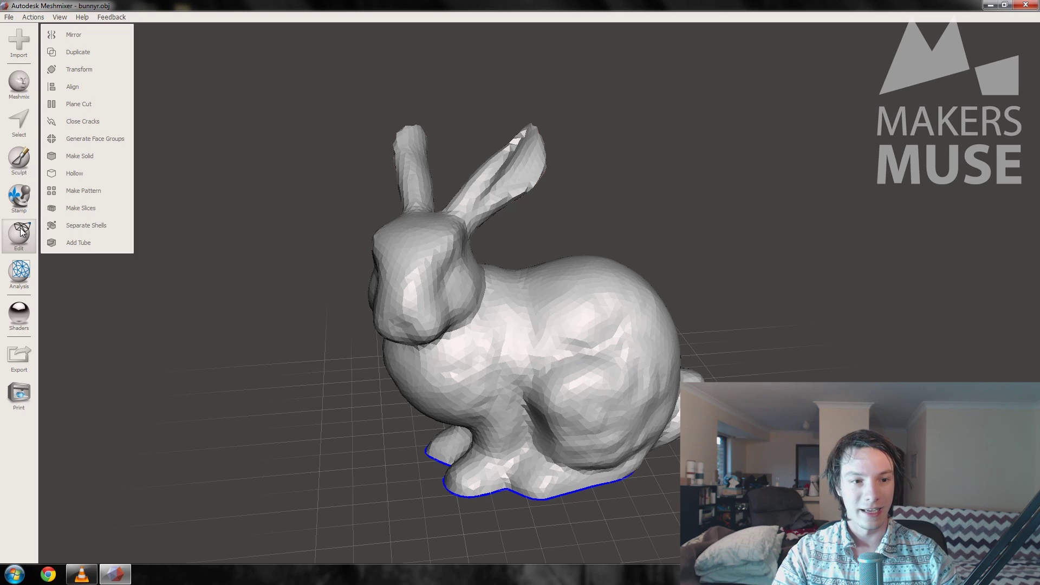
left_click(78, 191)
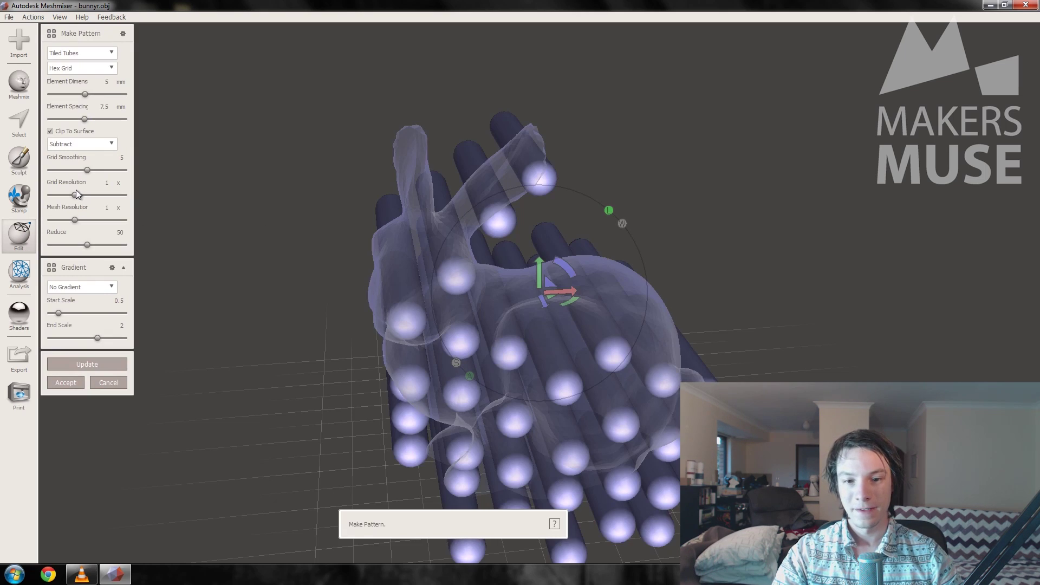
right_click_drag(340, 273, 451, 361)
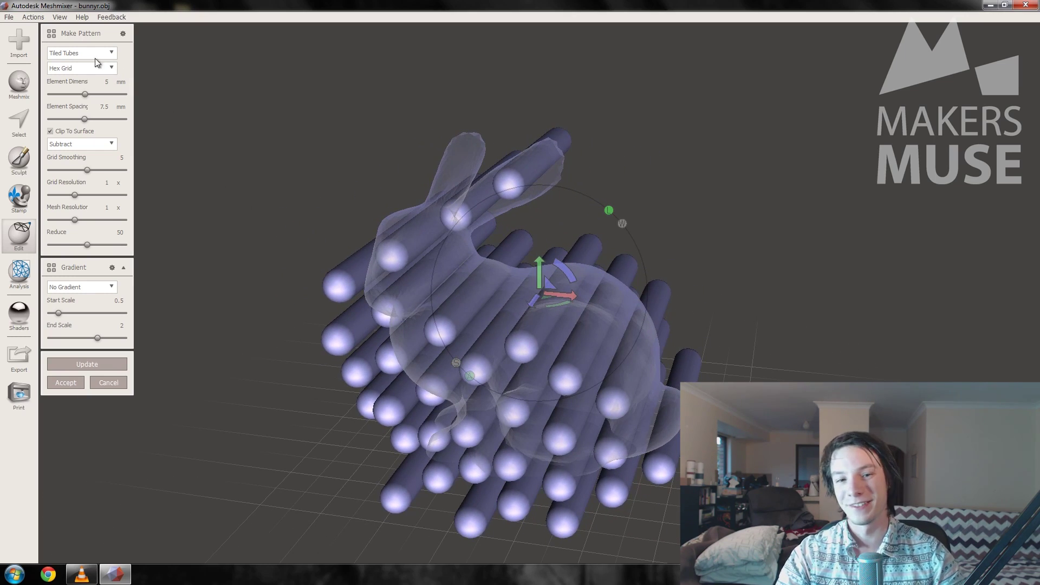
Preview the pattern as Tiled Spheres, Edges, Dual Edges and finally Lattice
left_click(79, 115)
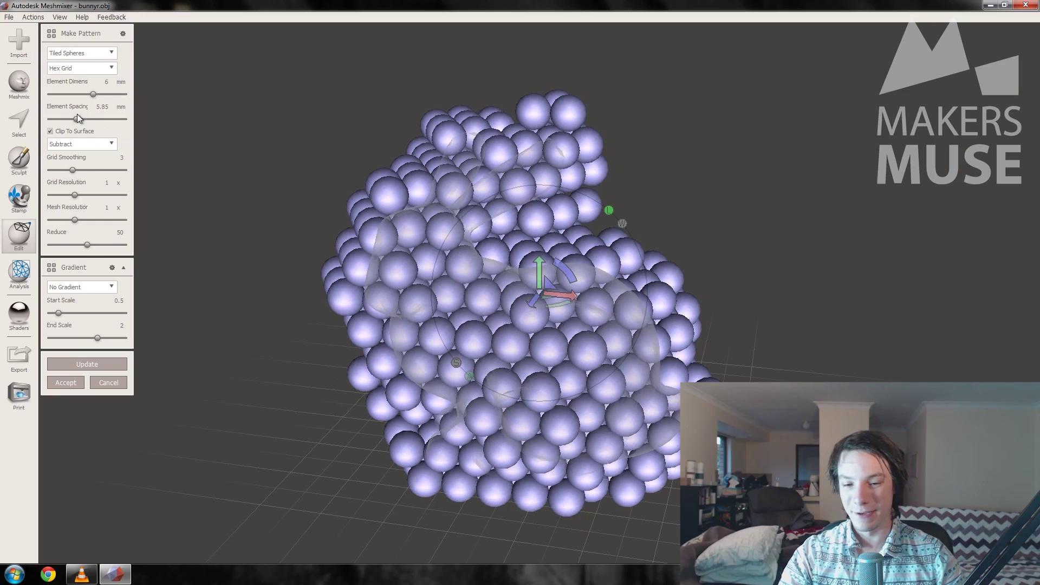
right_click_drag(342, 273, 560, 258)
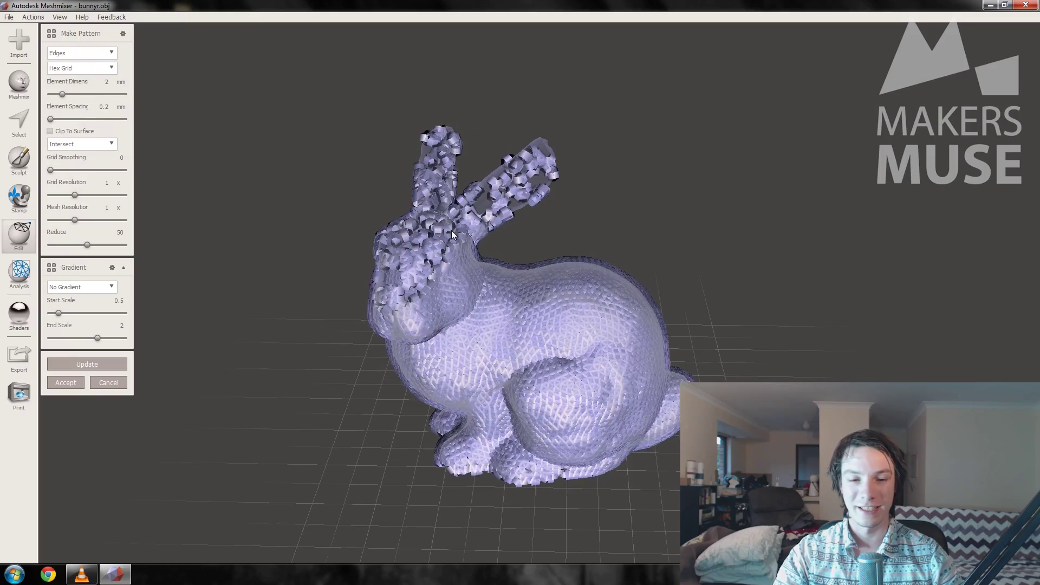
right_click_drag(488, 216, 356, 216)
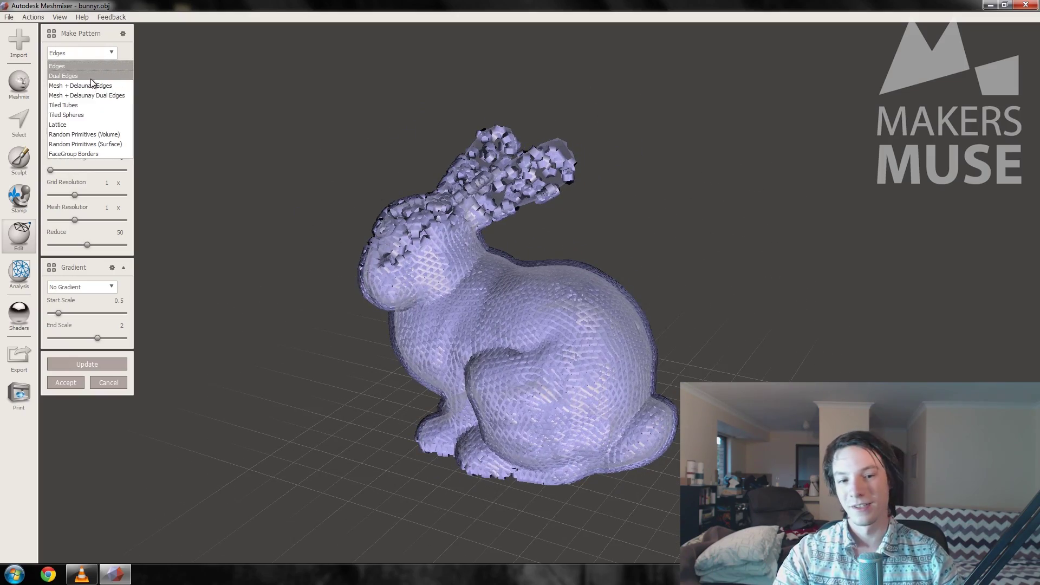
left_click(91, 77)
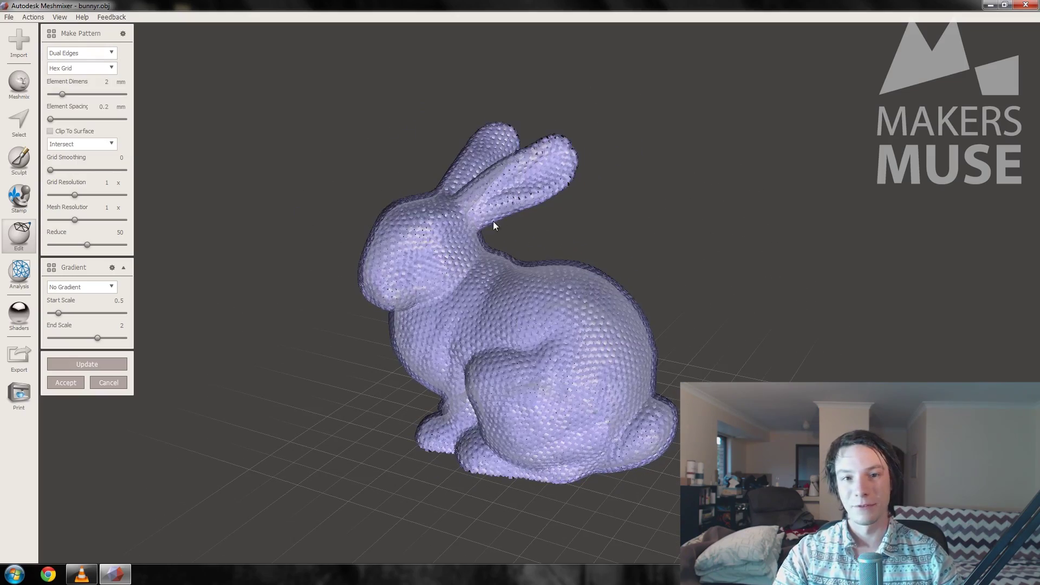
right_click_drag(504, 225, 538, 242)
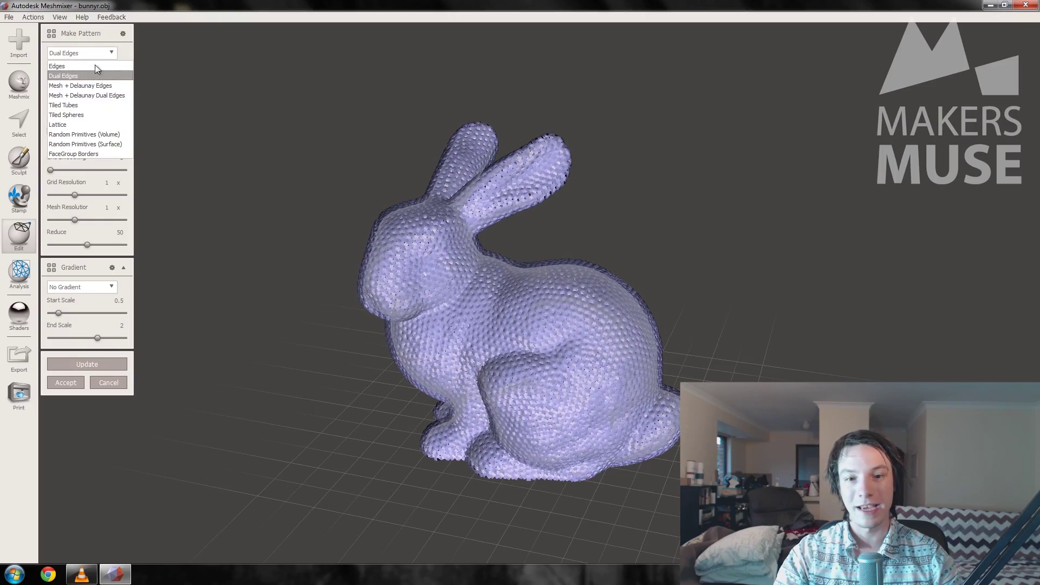
left_click(95, 126)
right_click_drag(355, 225, 523, 292)
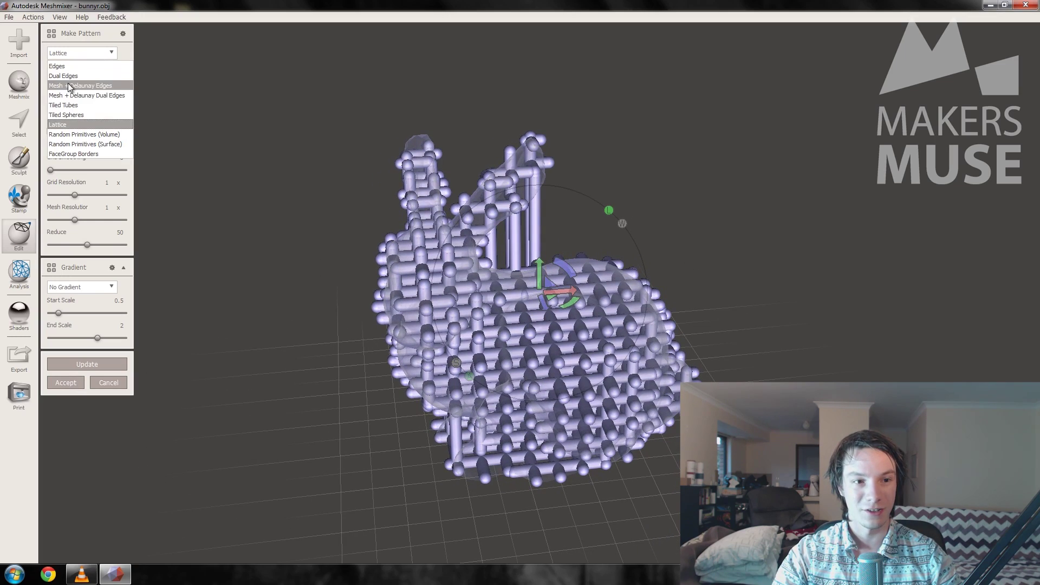
Switch to Tiled Tubes at 3.804 mm size and 4.855 mm spacing, toggling Clip To Surface
left_click(71, 106)
right_click_drag(436, 280, 344, 272)
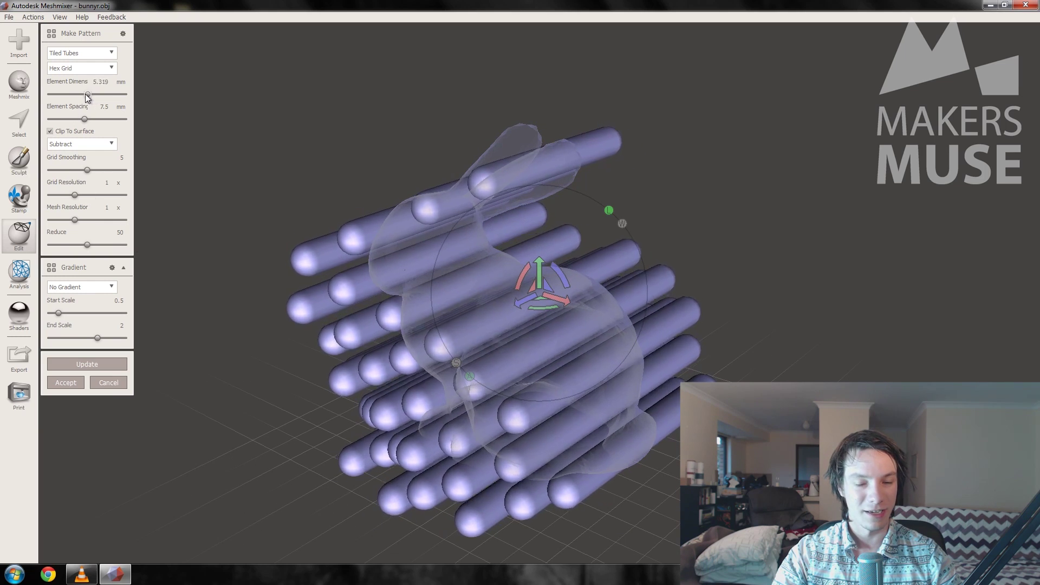
left_click_drag(83, 92, 71, 120)
right_click_drag(125, 148, 256, 197)
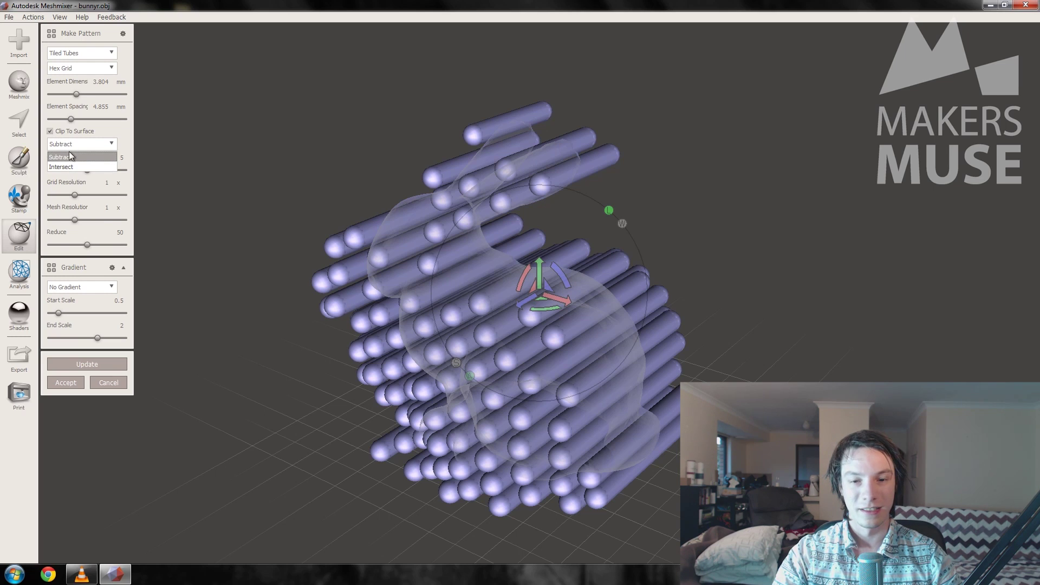
left_click(56, 132)
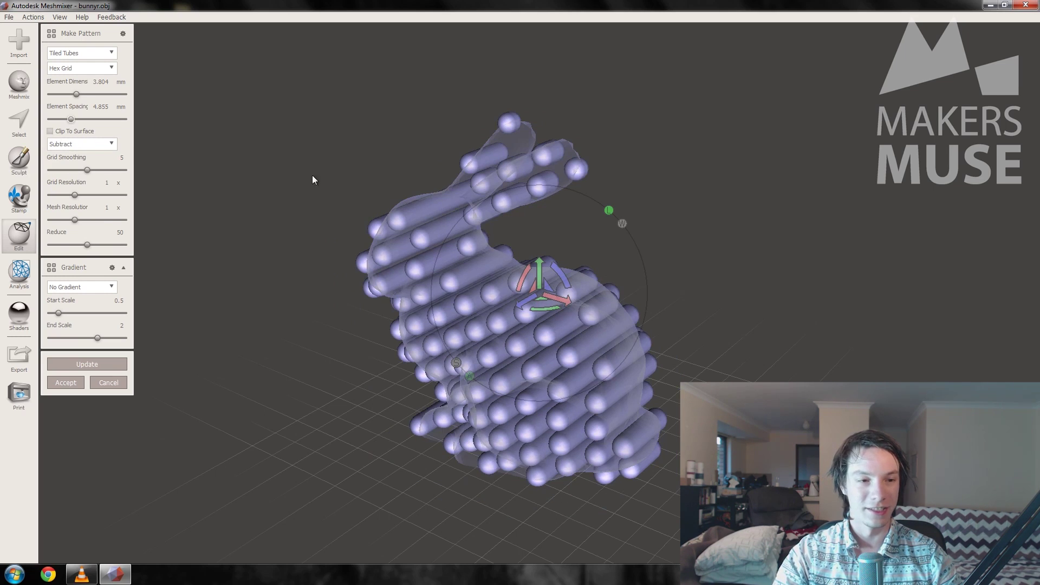
mouse_move(312, 180)
right_mouse_down()
mouse_move(335, 246)
mouse_move(319, 179)
right_mouse_up()
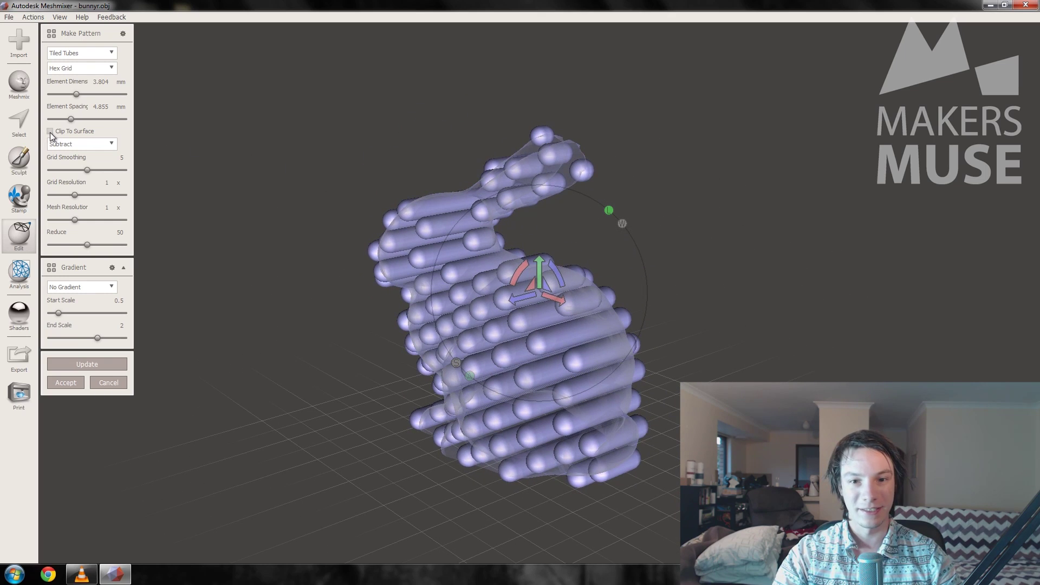
left_click(51, 132)
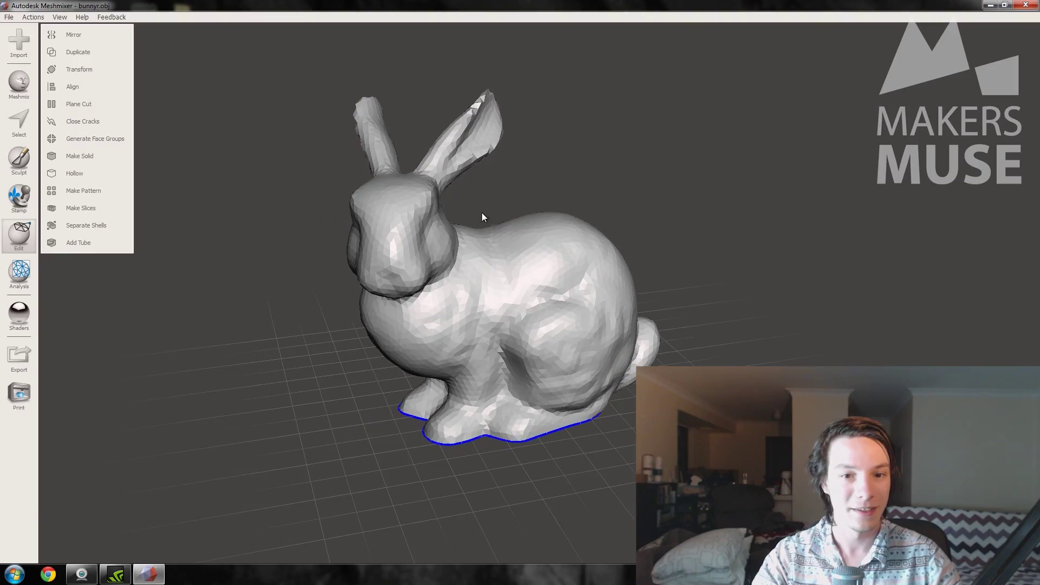
right_click_drag(479, 263, 377, 249)
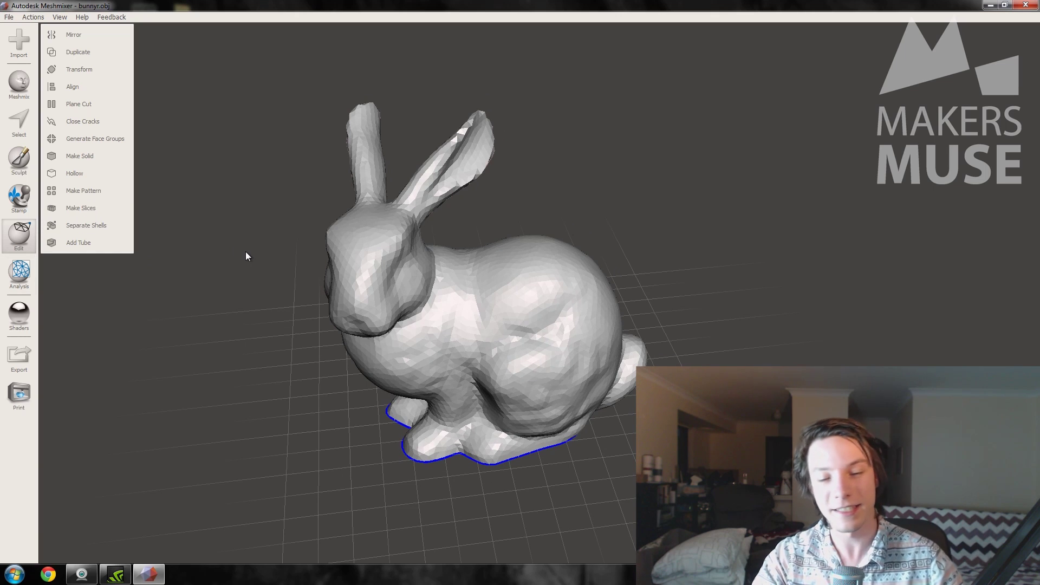
right_click_drag(360, 279, 371, 258)
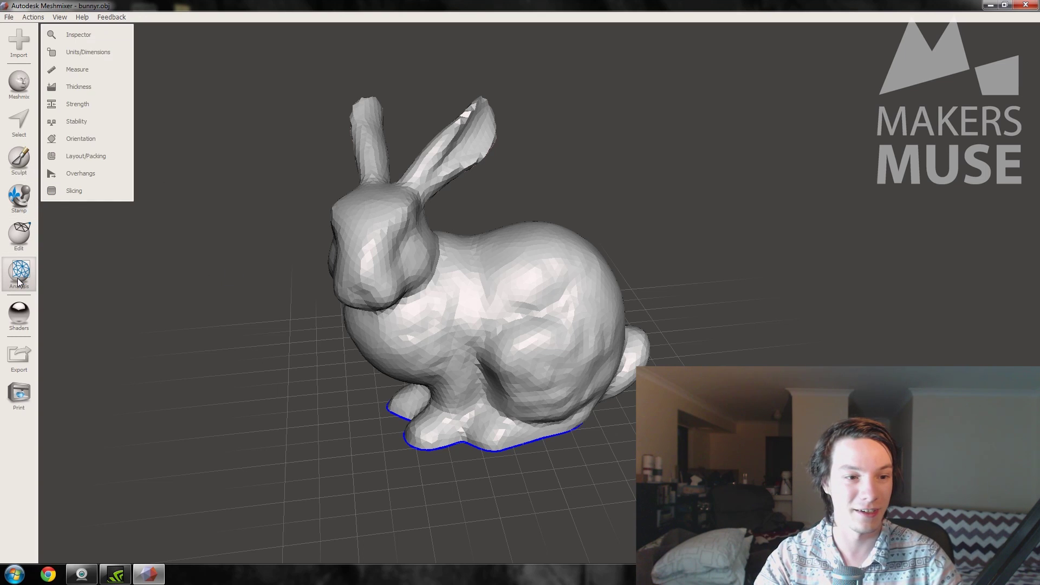
left_click(96, 60)
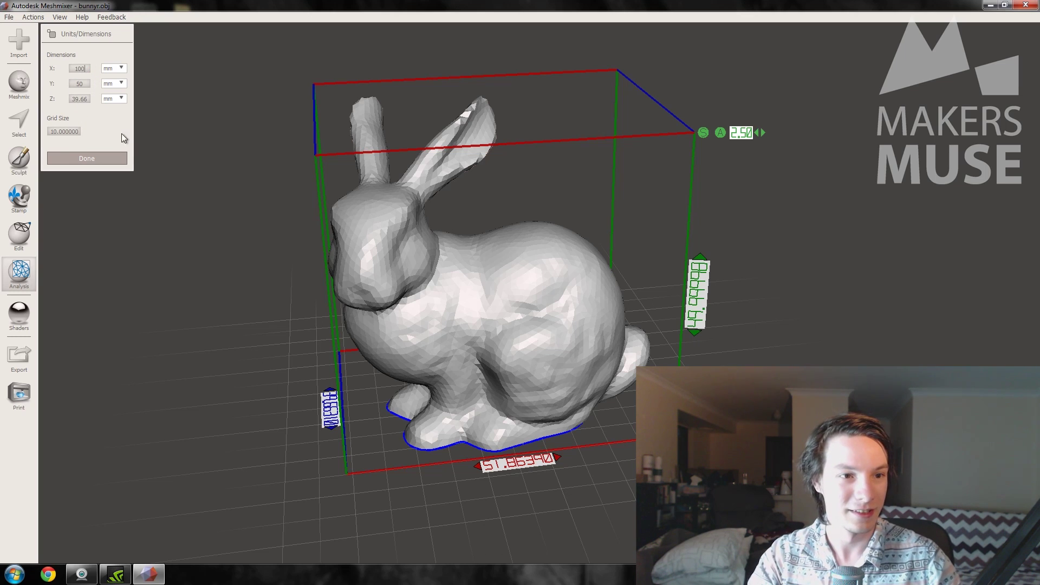
left_click(111, 159)
right_click_drag(325, 211, 444, 244)
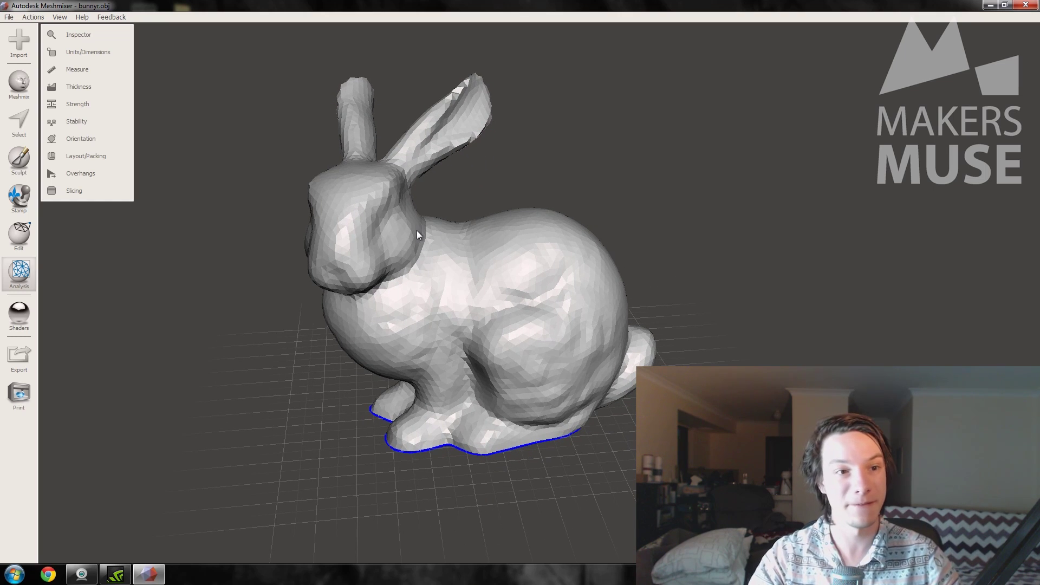
Show the Objects Browser and duplicate bunnyr.obj
left_click(59, 16)
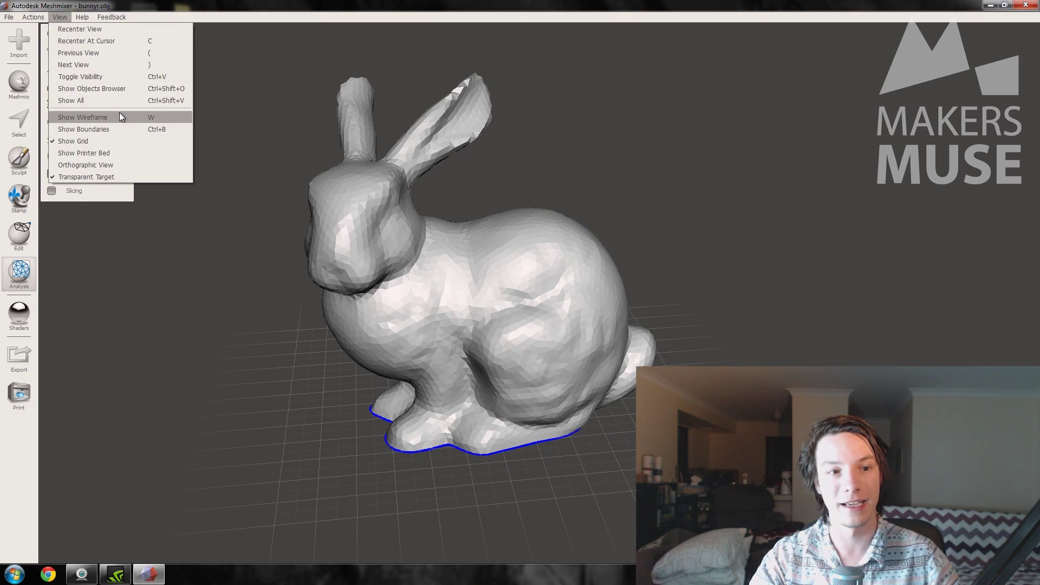
left_click(118, 89)
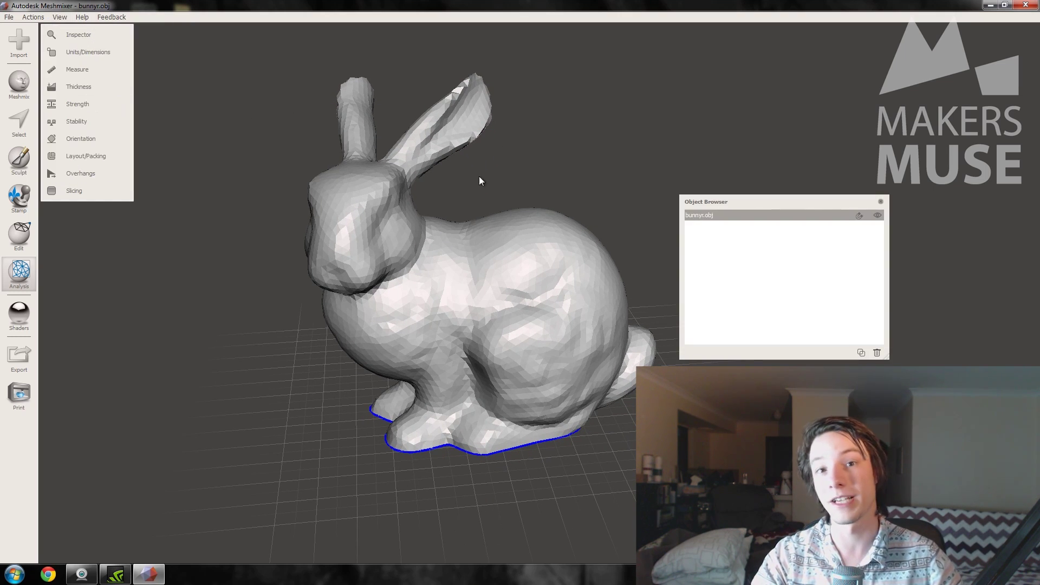
left_click(861, 353)
Reselect the original bunnyr.obj and bring up the Hollow tool for it
left_click(714, 216)
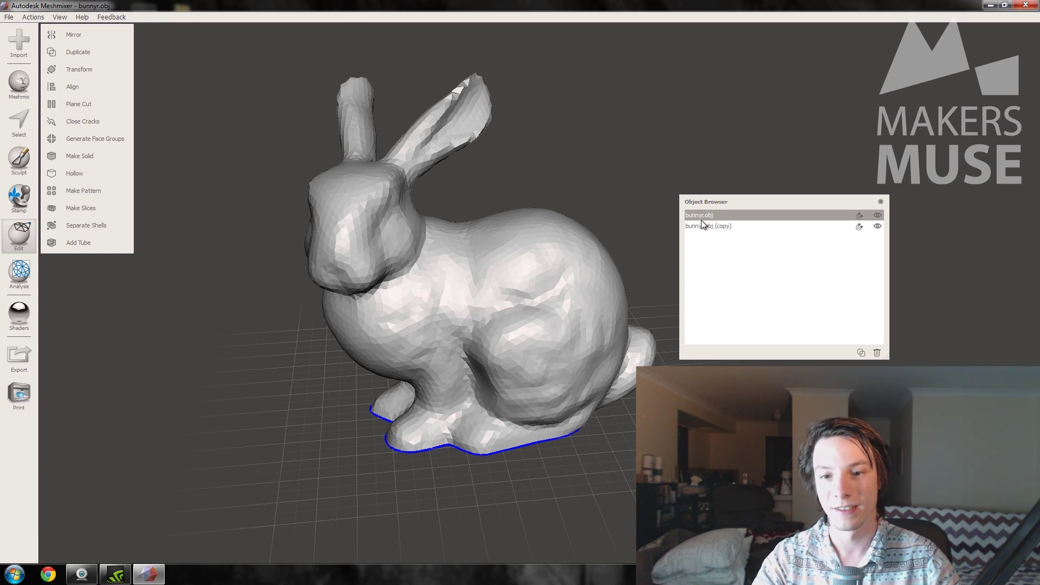
left_click(703, 223)
left_click(704, 215)
right_click_drag(629, 205, 608, 250)
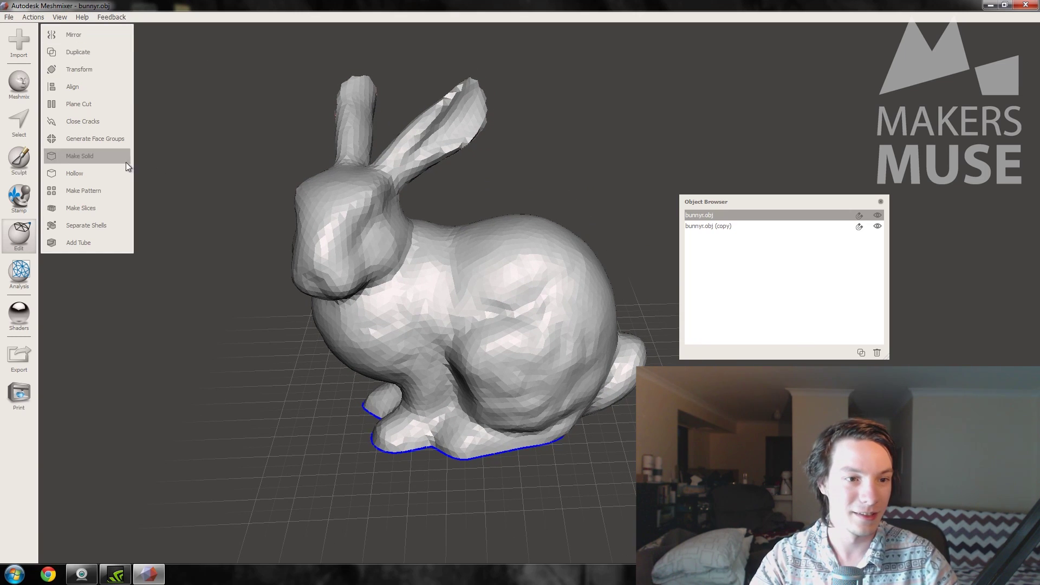
left_click(96, 172)
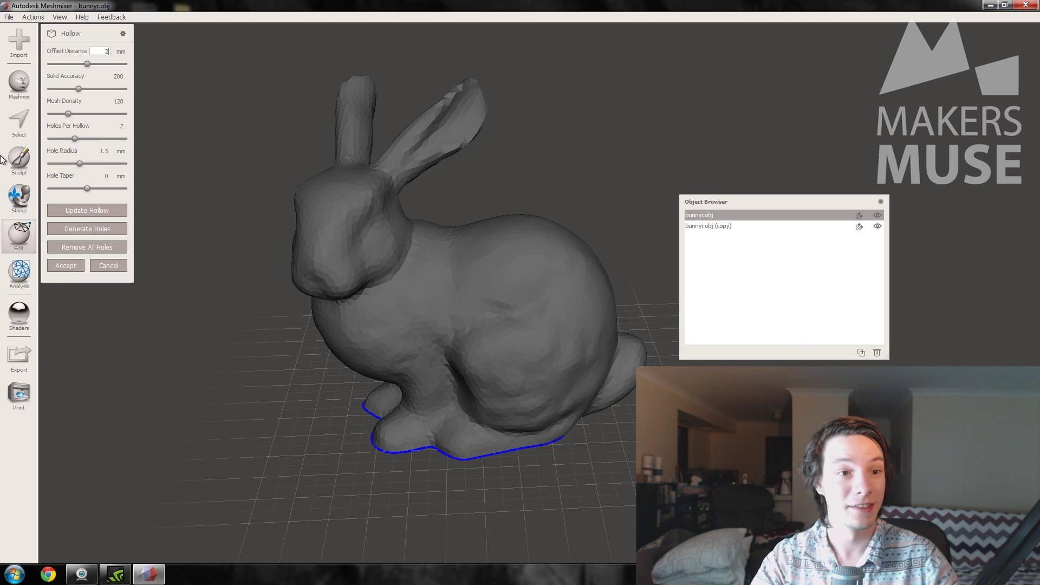
Hollow the original bunny with a 2 mm offset distance and accept it
left_click(94, 50)
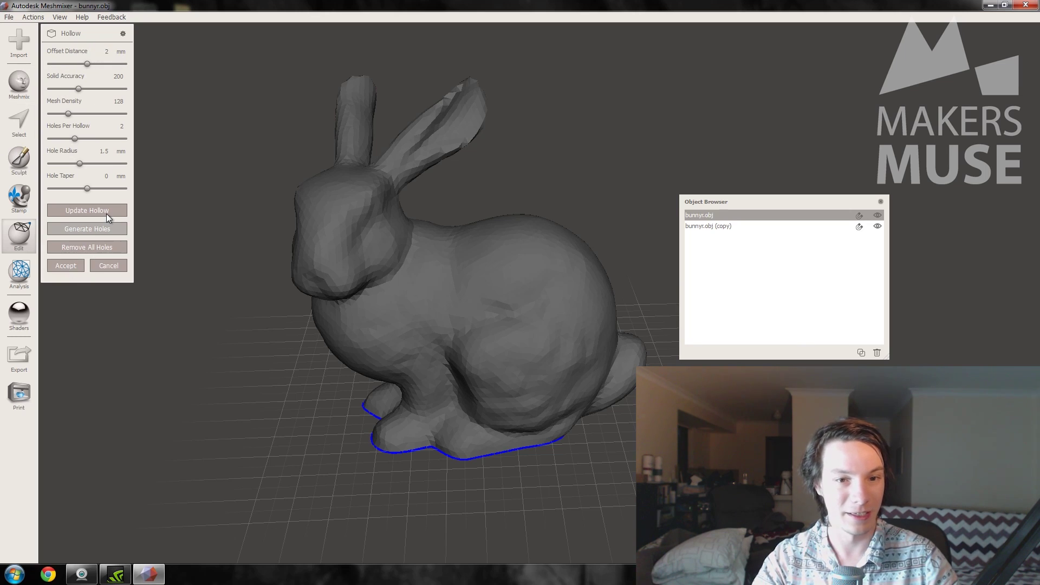
right_click_drag(401, 260, 263, 225)
left_click(60, 265)
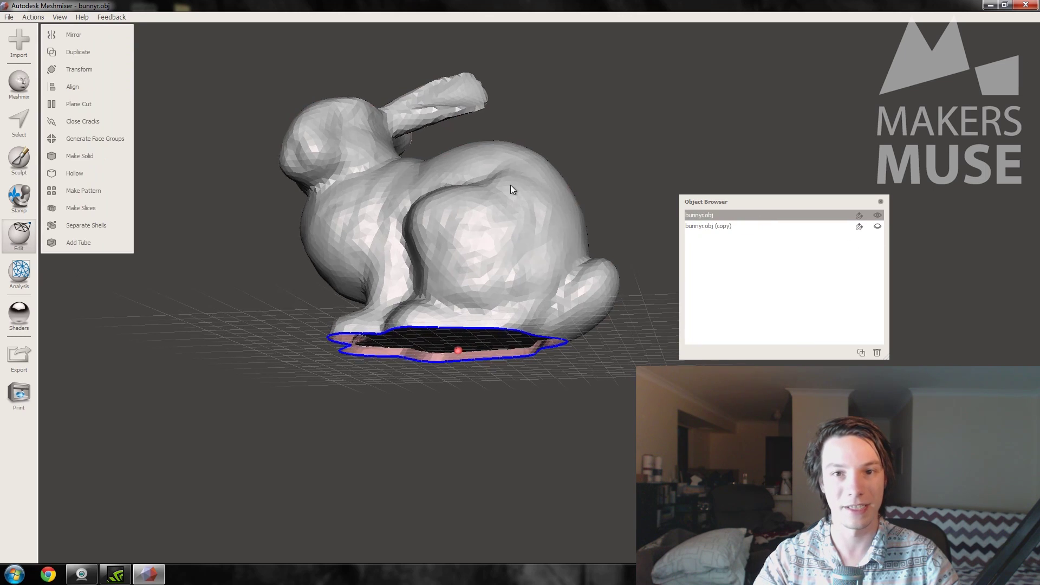
right_click_drag(510, 185, 181, 147)
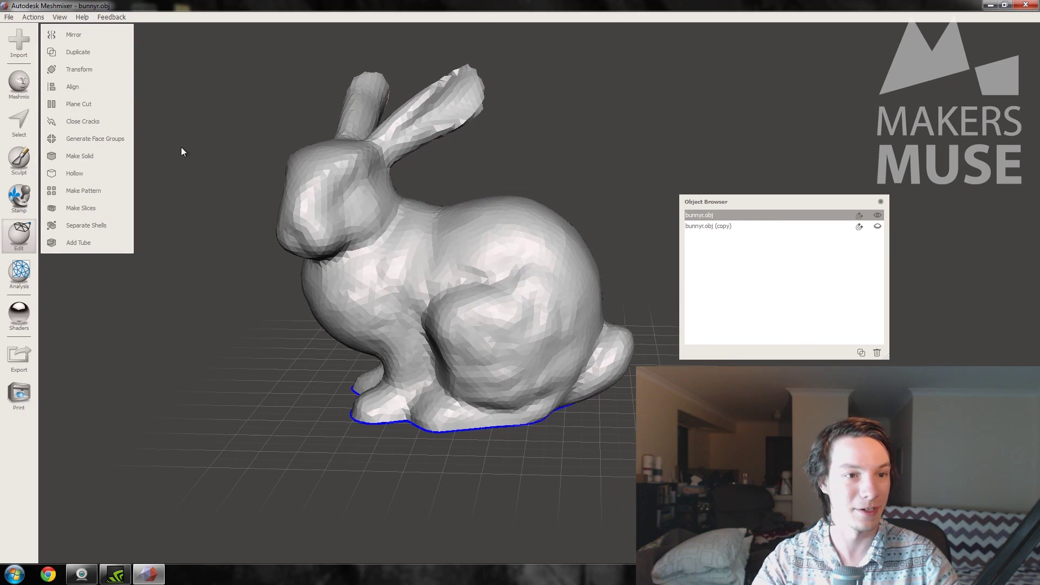
left_click(71, 103)
Preview a Plane Cut through the hollowed bunny, then cancel it
right_click_drag(356, 258, 517, 186)
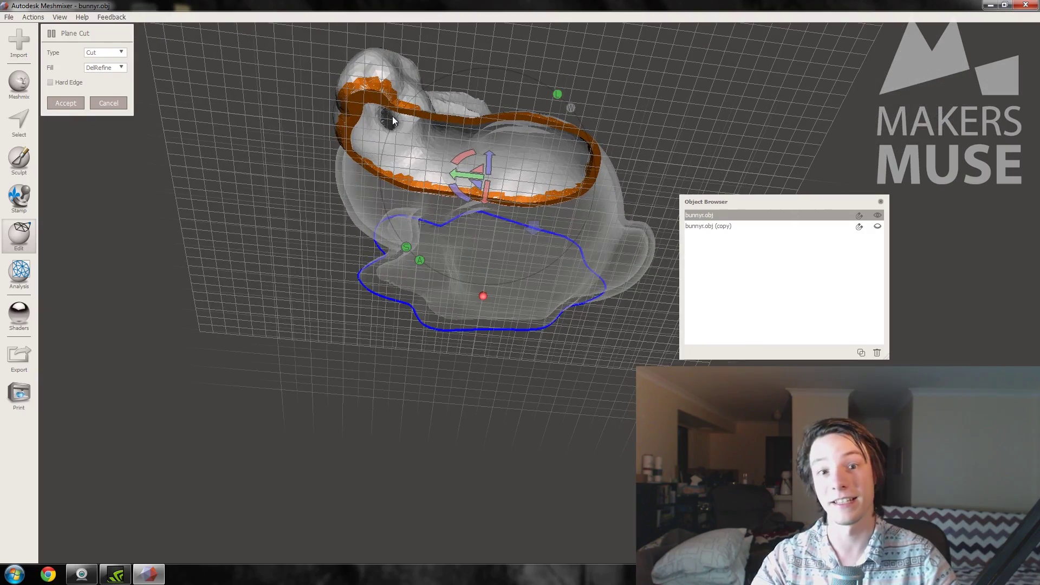
left_click_drag(490, 160, 450, 242)
left_click(102, 103)
right_click_drag(102, 103, 291, 174)
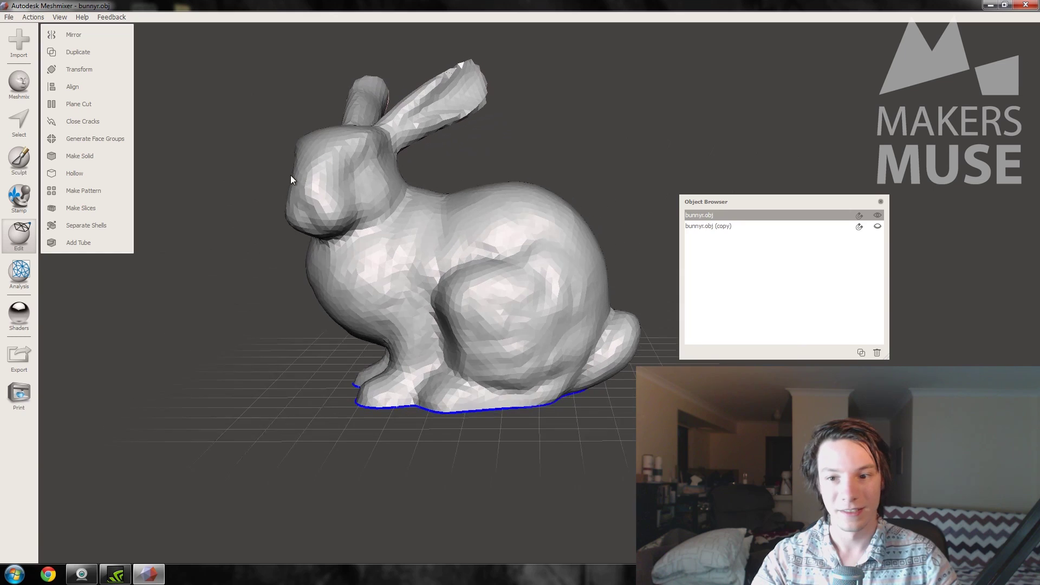
Hide bunnyr.obj and make bunnyr.obj (copy) the active object
left_click(878, 215)
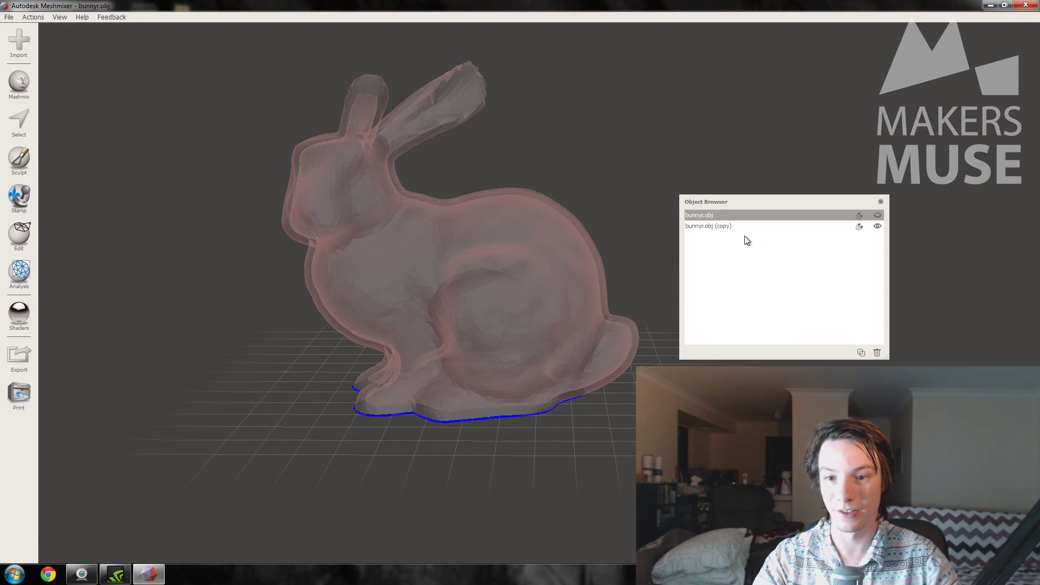
left_click(743, 226)
right_click_drag(466, 247, 414, 248)
scroll(455, 232, "up", 2)
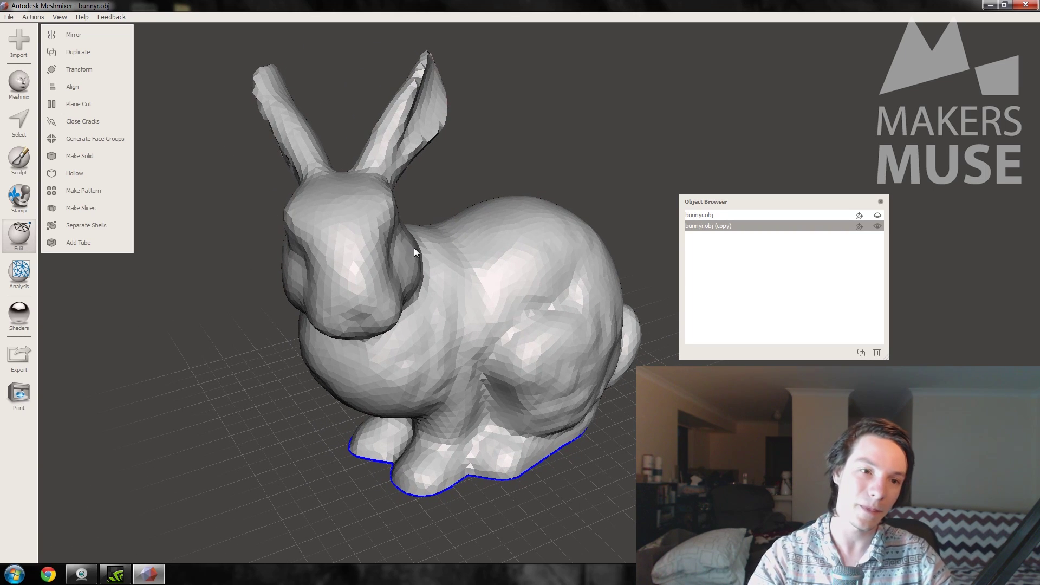
left_click(102, 190)
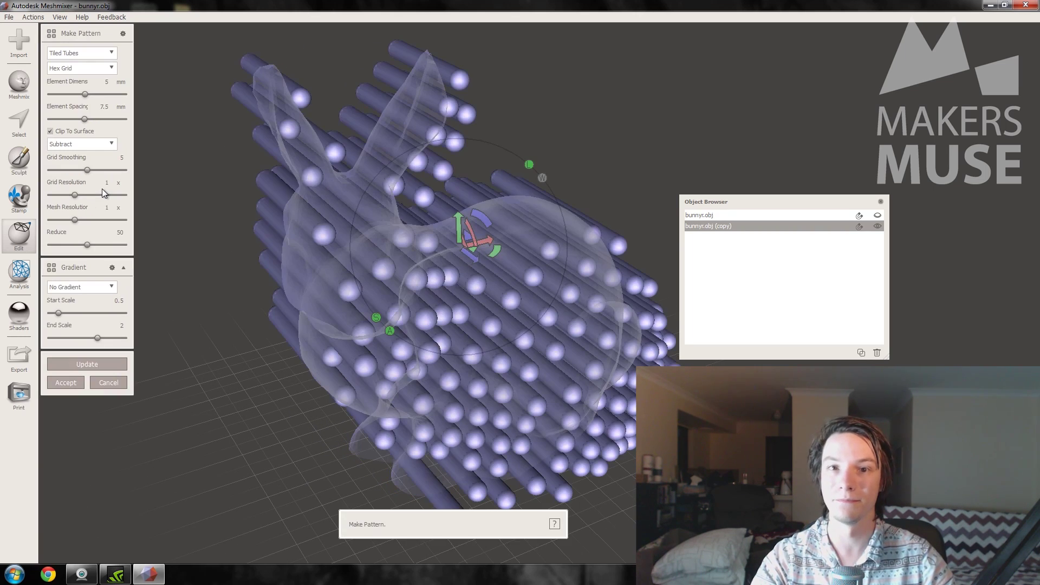
Set the pattern type to Tiled Spheres on a Regular Grid
left_click(93, 55)
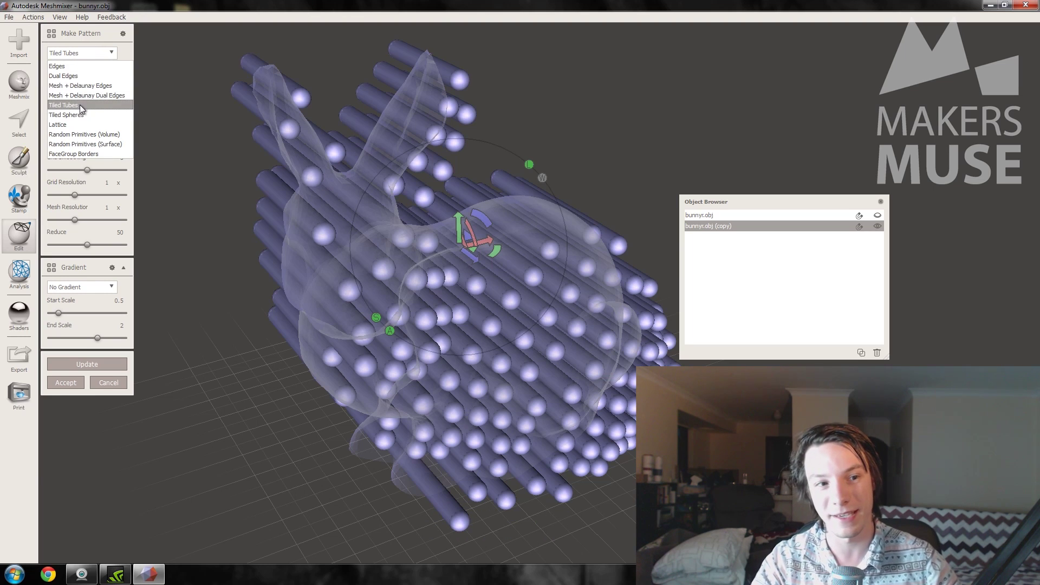
left_click(78, 115)
left_click(74, 69)
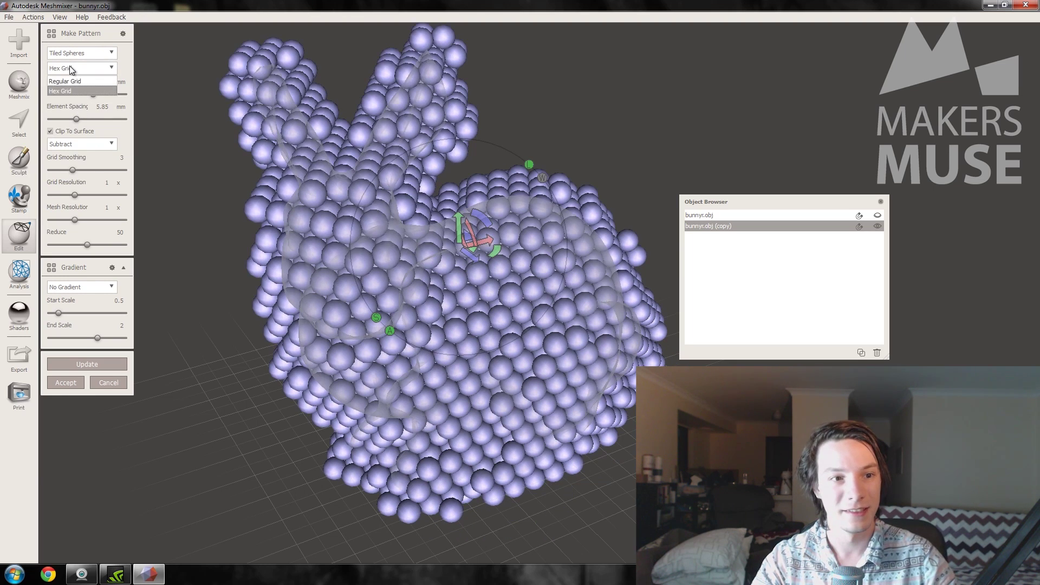
left_click(86, 83)
right_click_drag(366, 149, 394, 173)
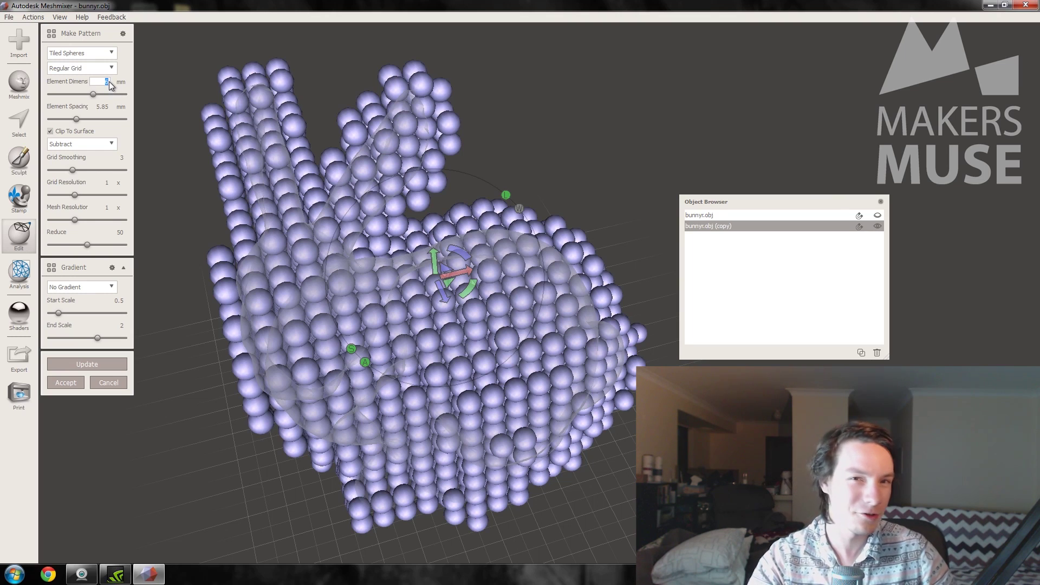
Set Element Dimension to 20 mm and Element Spacing to 18 mm
type("20")
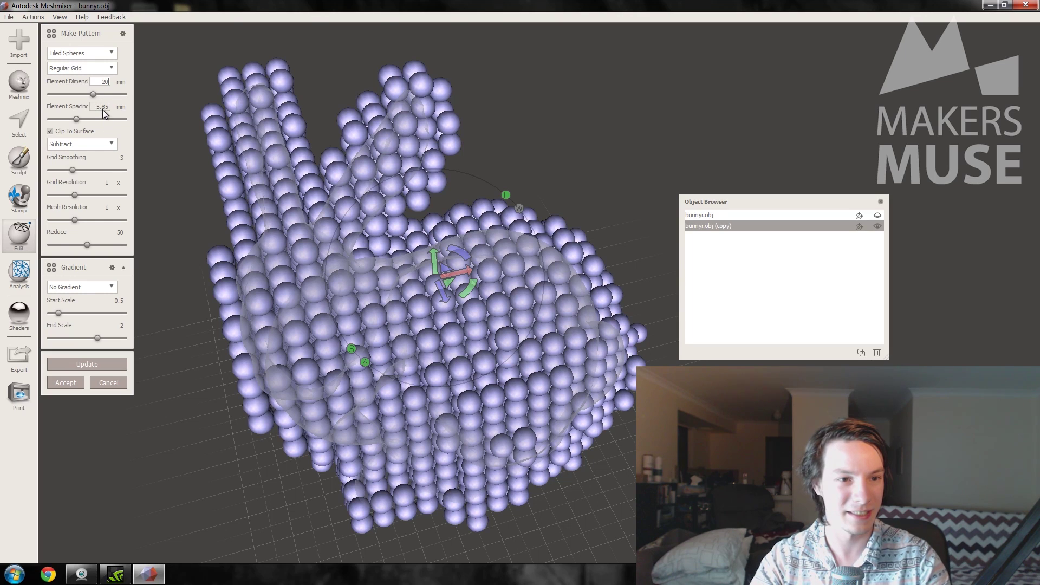
left_click(103, 108)
double_click(104, 110)
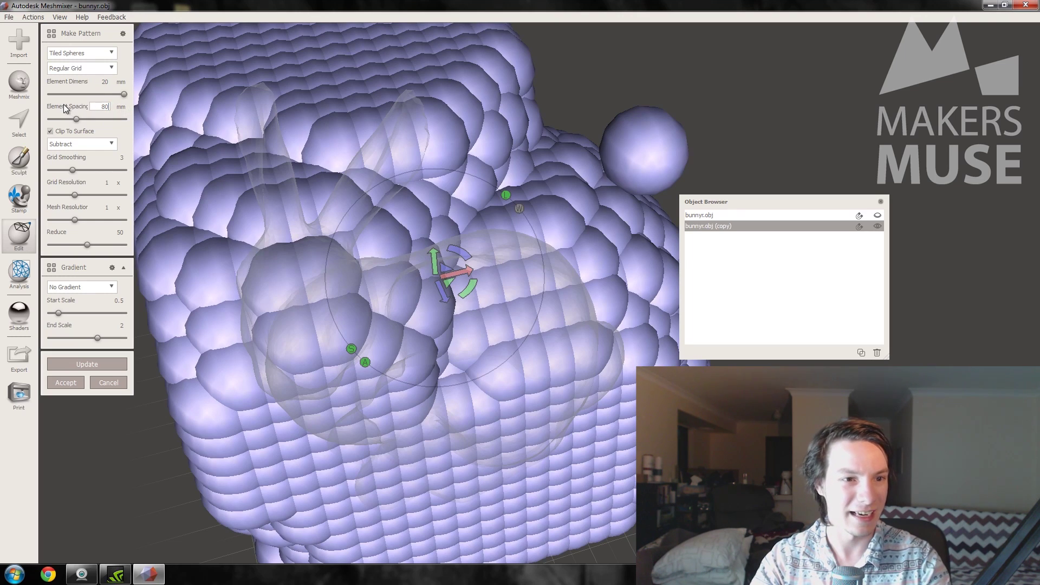
double_click(104, 107)
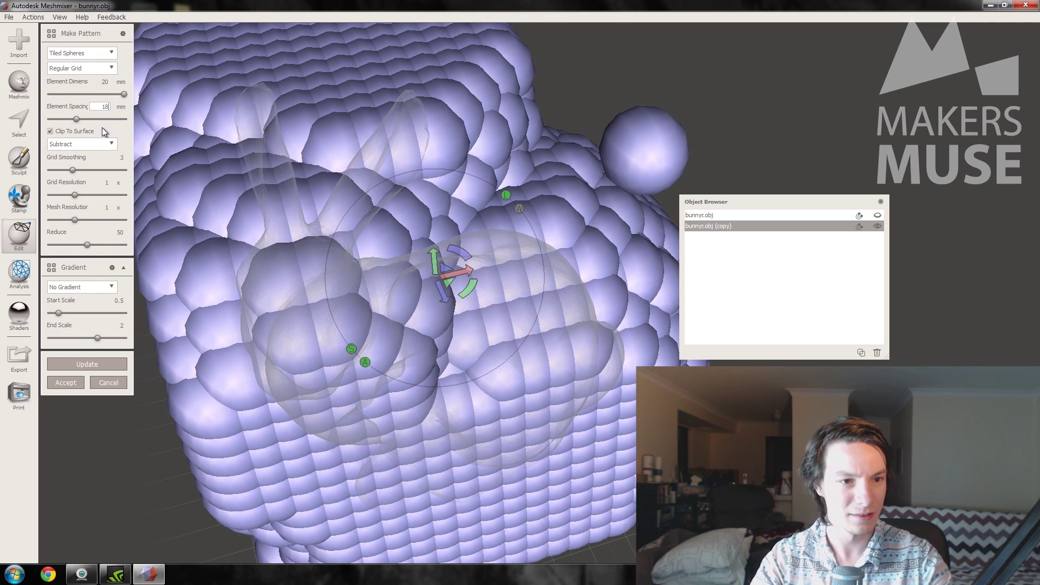
key("Return")
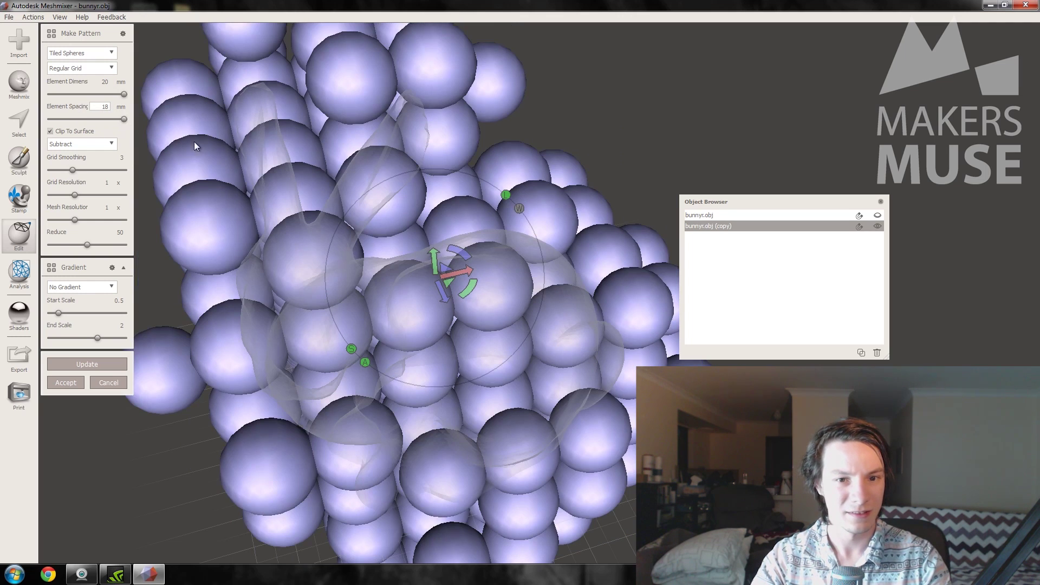
right_click_drag(194, 141, 101, 135)
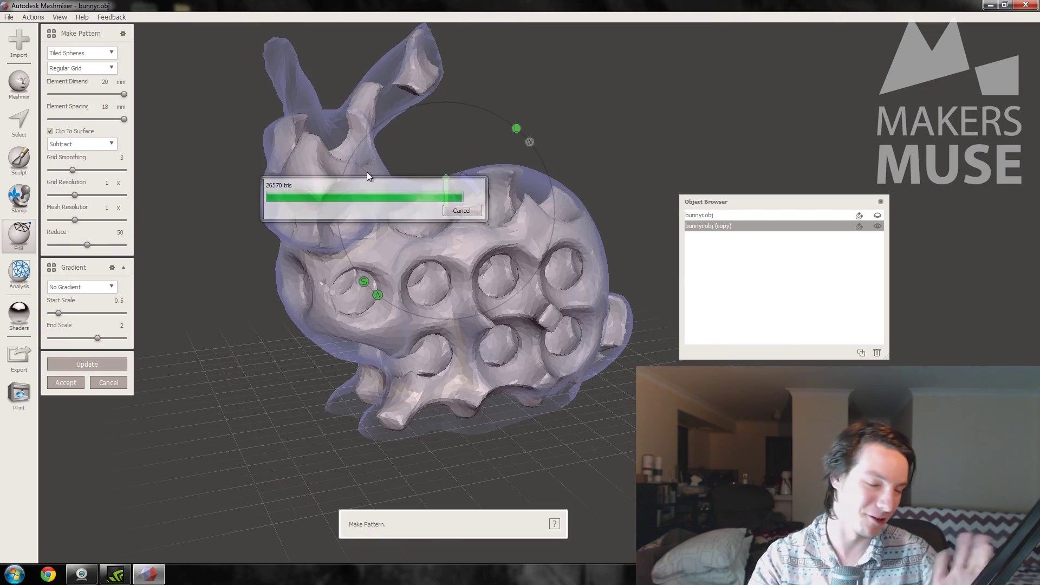
right_click_drag(366, 172, 332, 179)
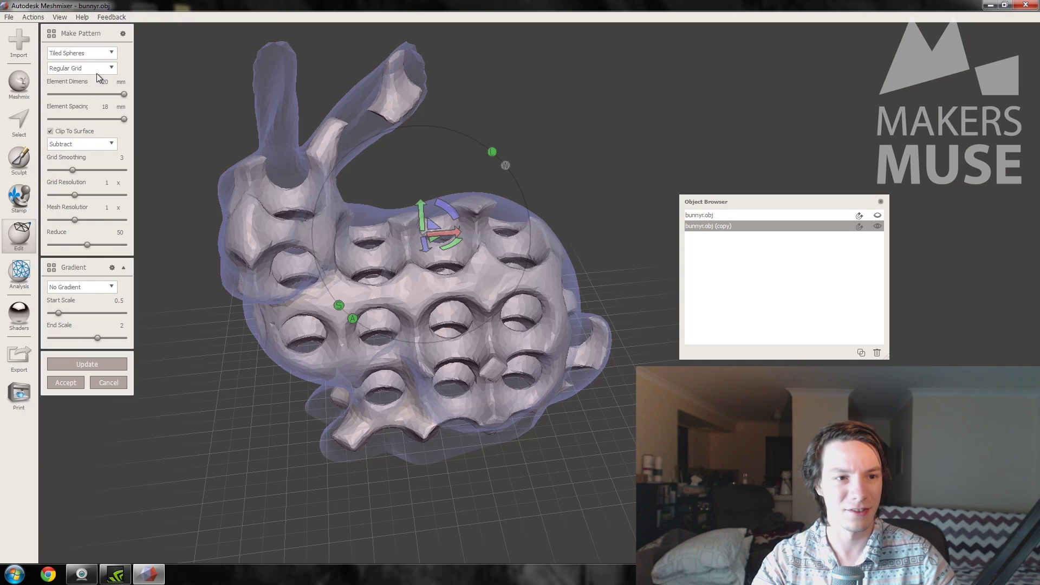
left_click(104, 95)
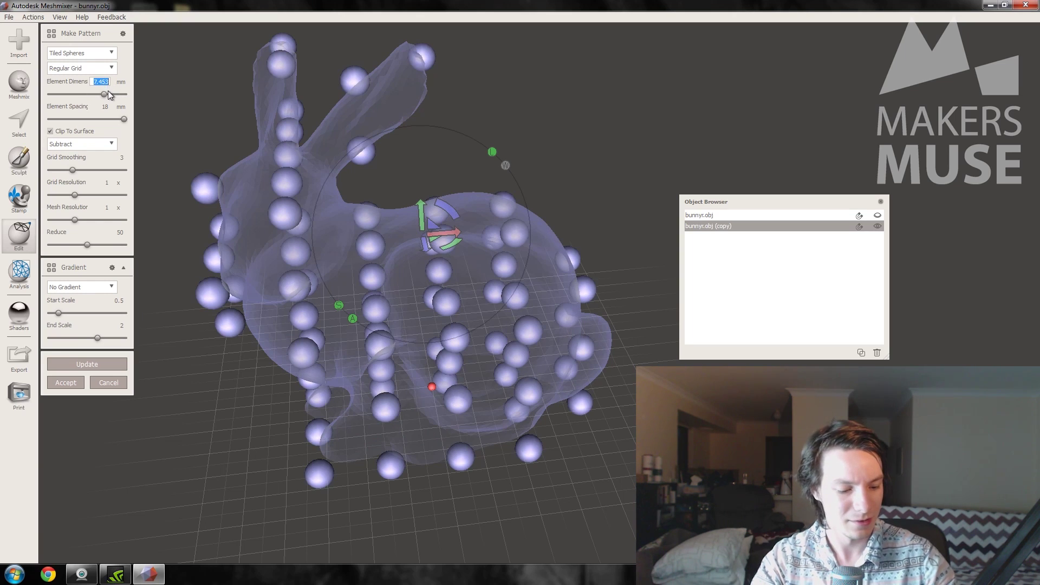
Change to 12 mm spheres spaced 11 mm apart and update the pattern
left_click(106, 108)
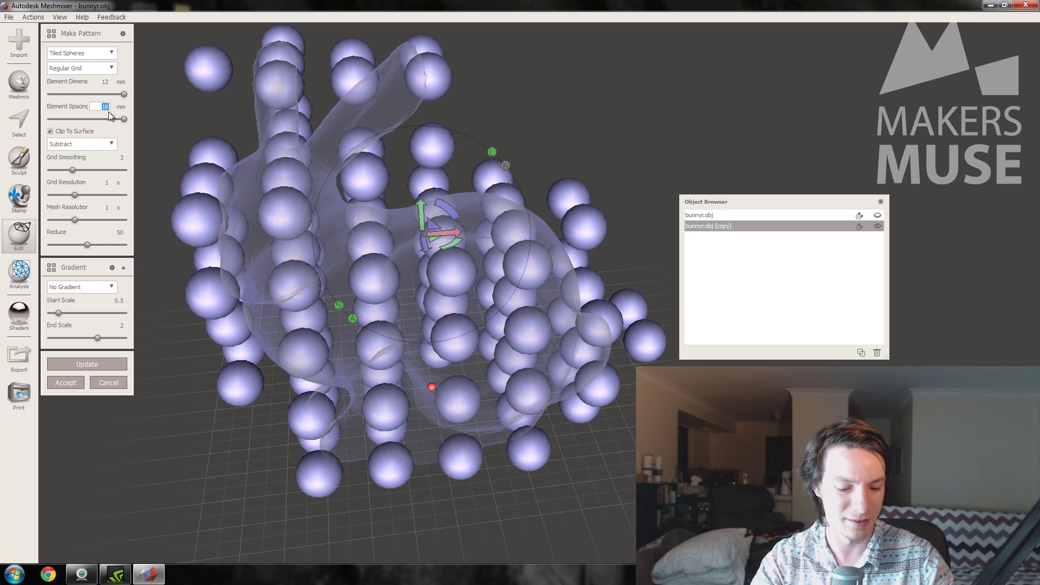
type("11")
key("Return")
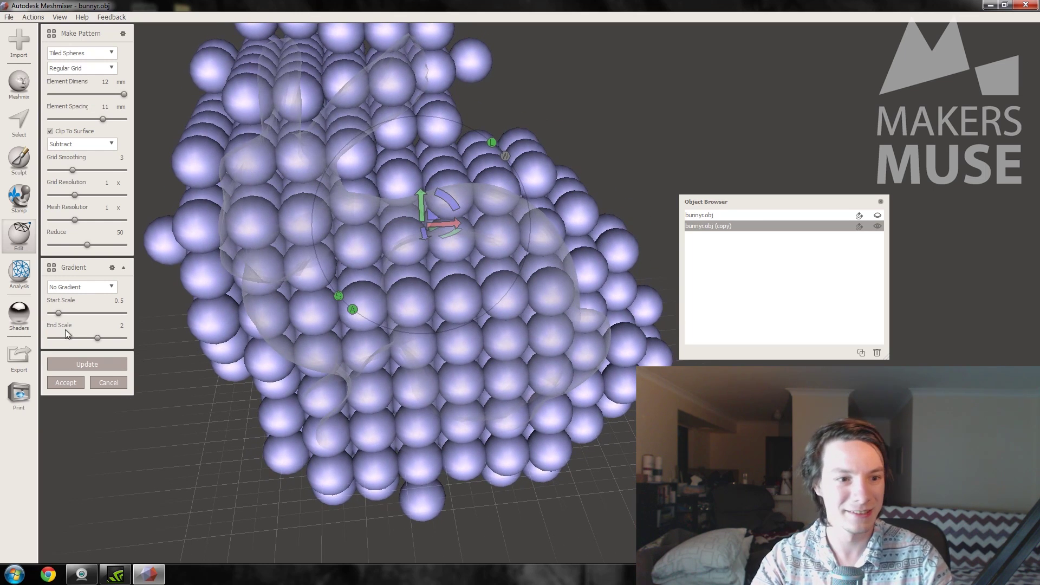
left_click(81, 369)
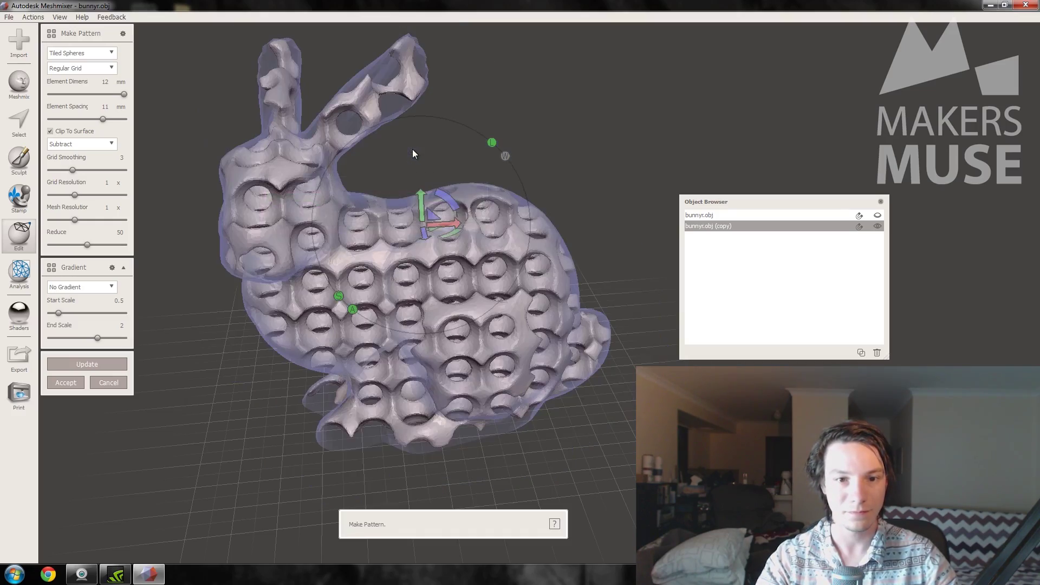
right_click_drag(442, 200, 349, 246)
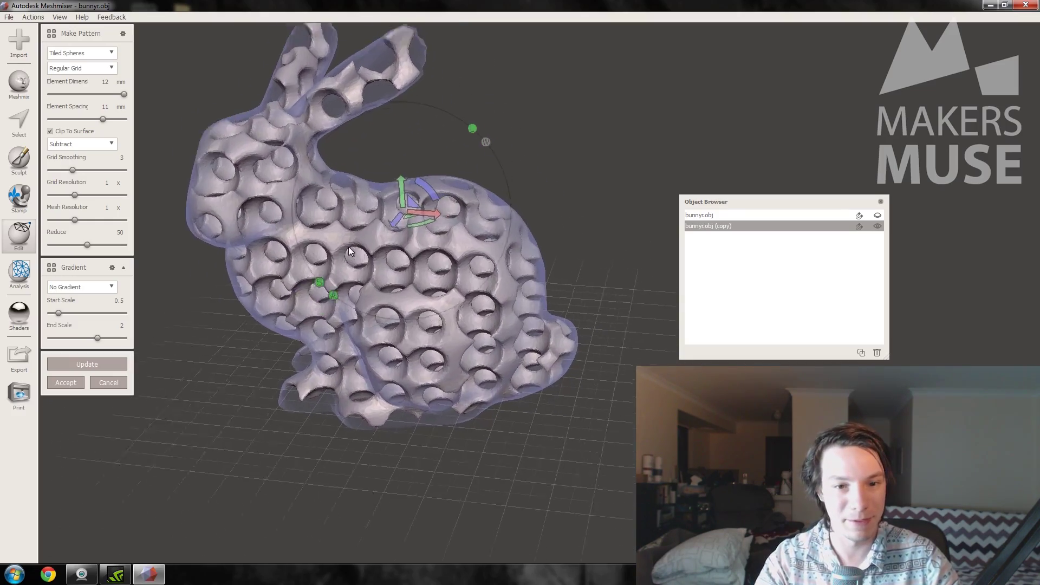
scroll(395, 244, "up", 6)
scroll(535, 225, "down", 5)
right_click_drag(535, 224, 320, 244)
scroll(373, 245, "up", 3)
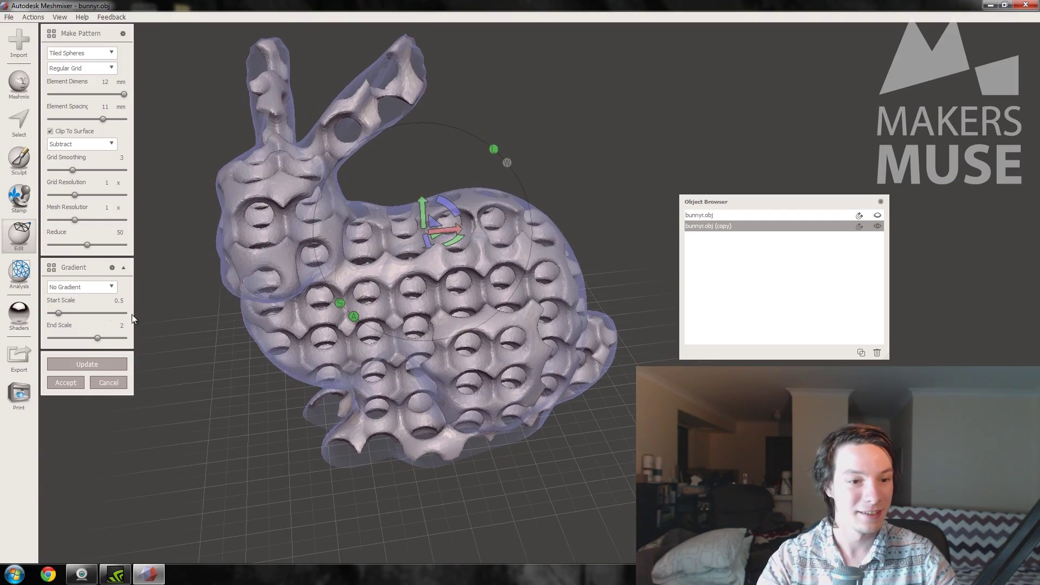
Accept the sphere pattern as a new object and combine it with the hollow shell
left_click(65, 383)
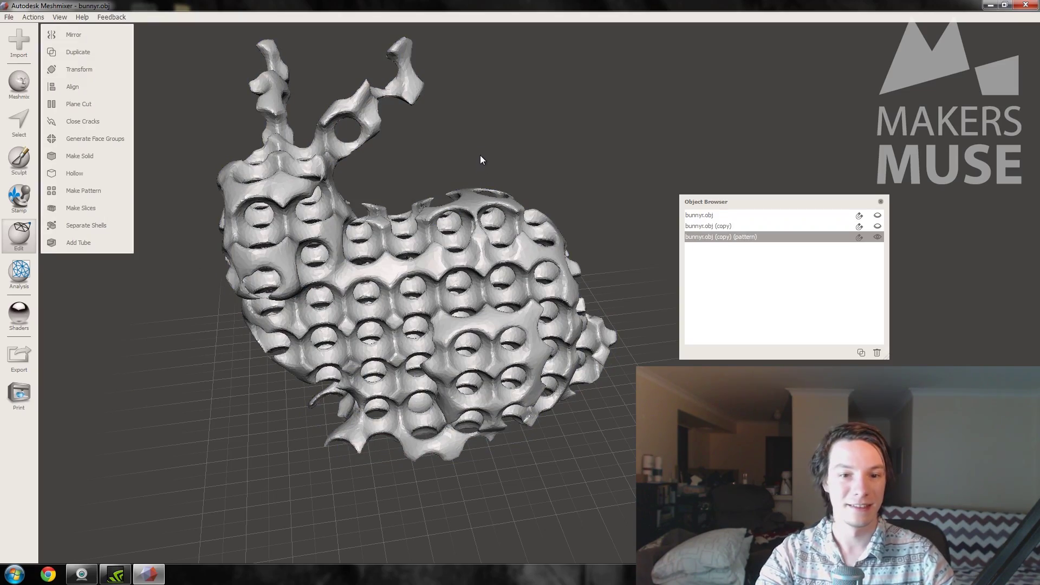
right_click_drag(480, 155, 470, 241)
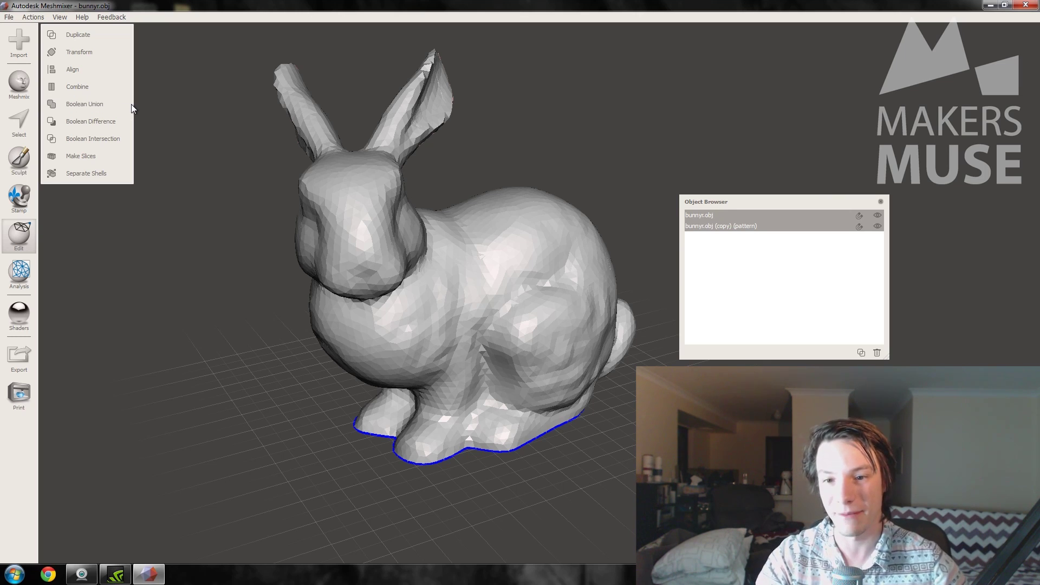
right_click_drag(462, 248, 423, 233)
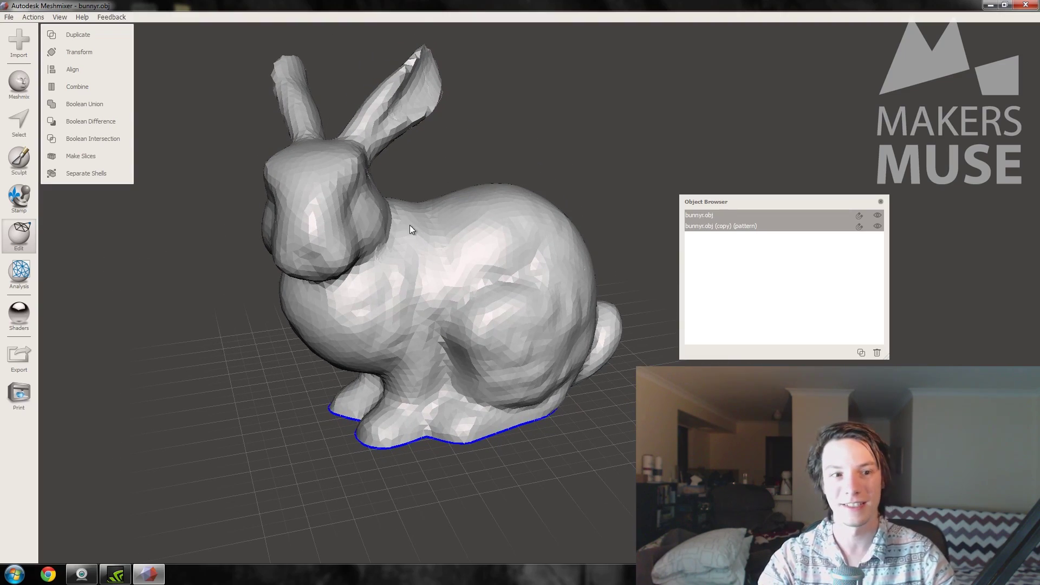
right_click_drag(32, 160, 152, 189)
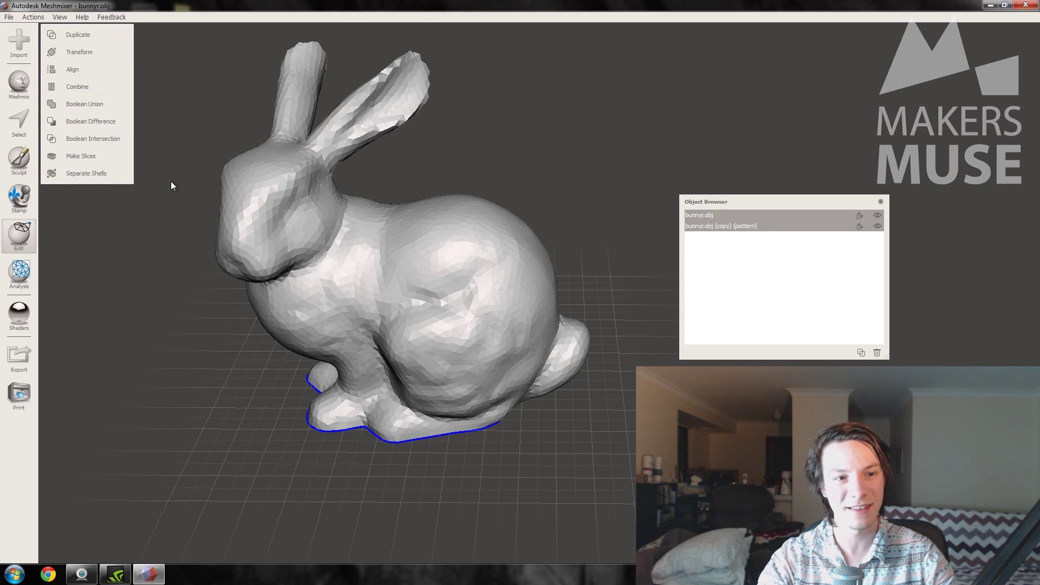
right_click_drag(150, 178, 304, 206)
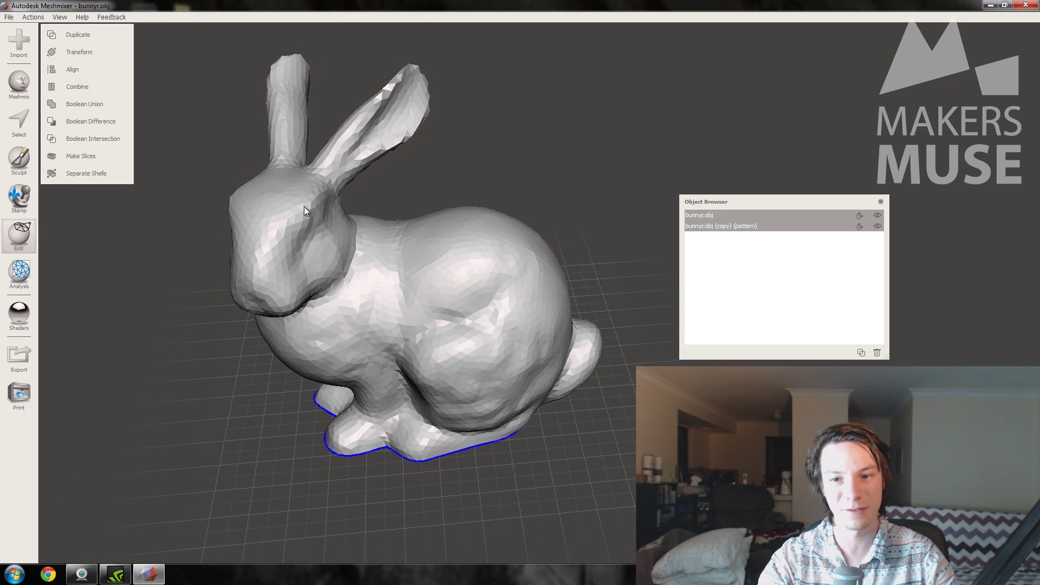
left_click(84, 87)
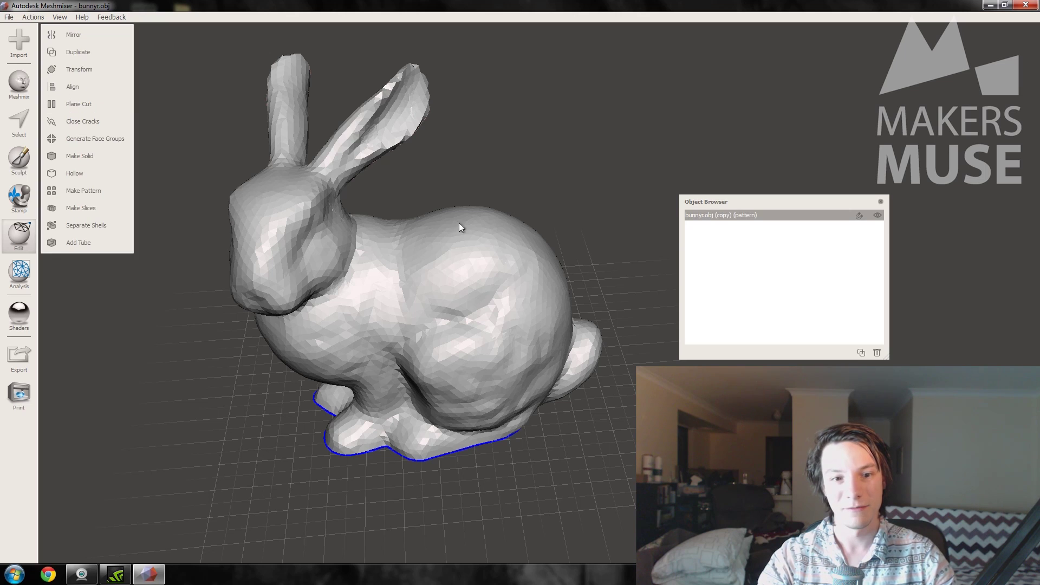
Make the combined bunny solid in Accurate mode, creating bunnyr.obj (copy) (pattern) (solid)
right_click_drag(459, 223, 471, 249)
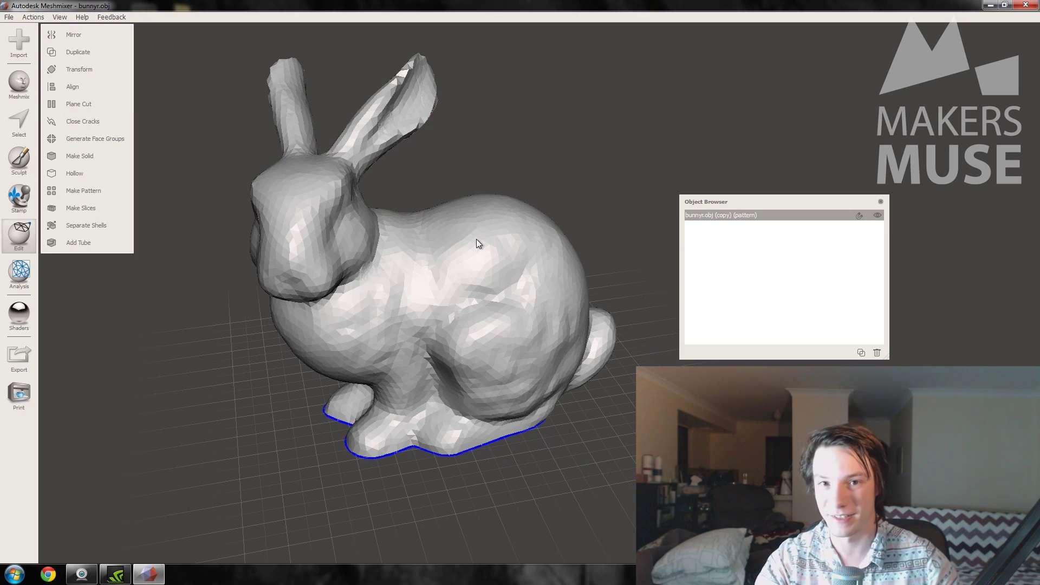
right_click_drag(476, 239, 319, 231)
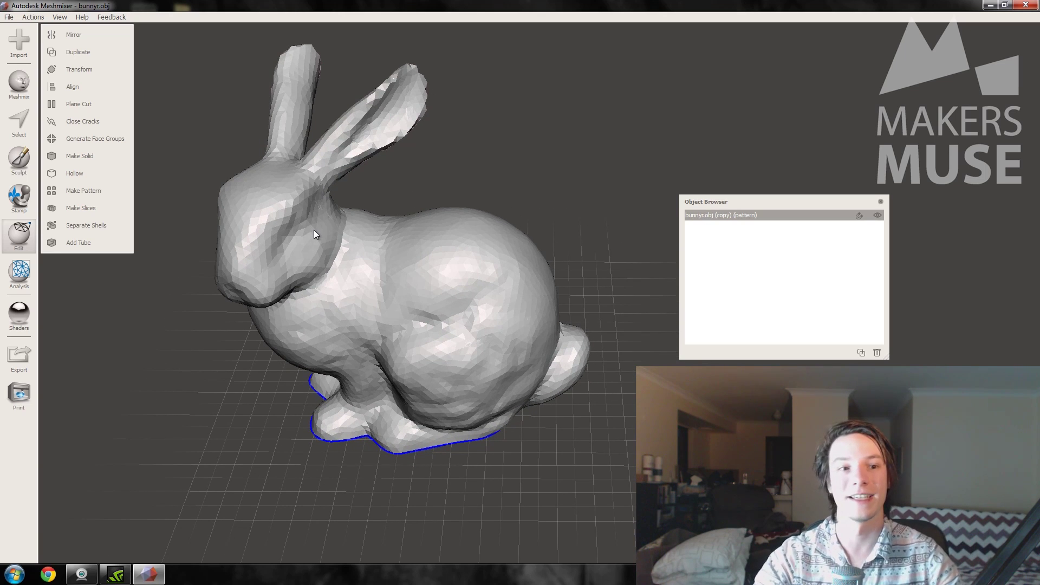
right_click_drag(391, 217, 185, 179)
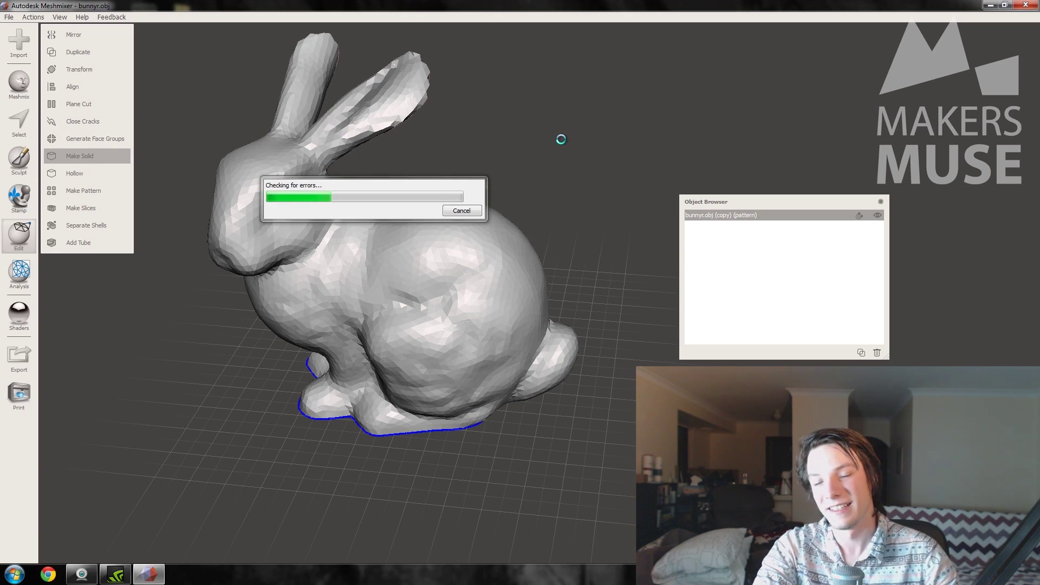
right_click_drag(562, 141, 282, 241)
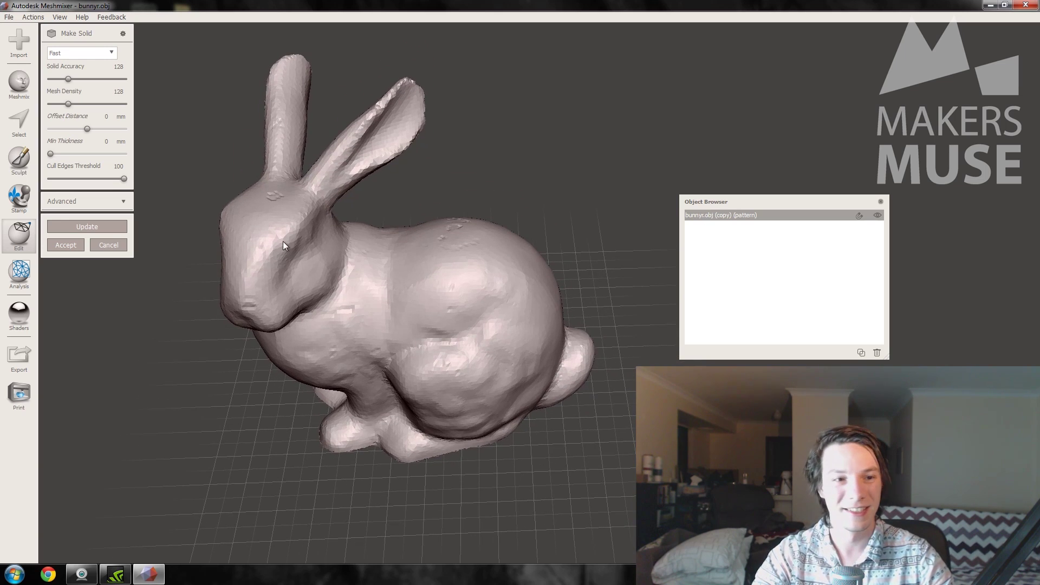
left_click(91, 56)
left_click(78, 83)
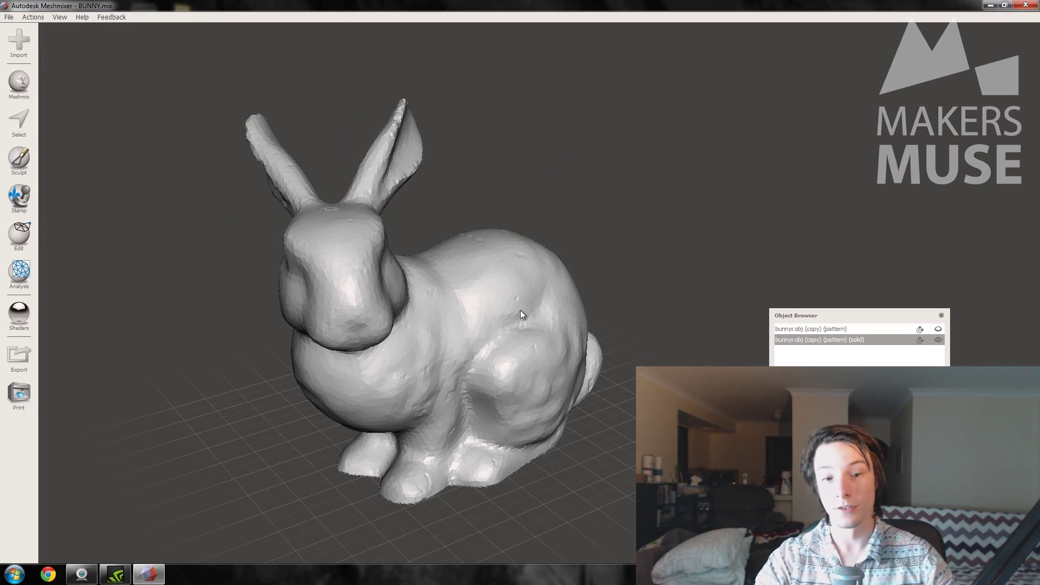
right_click_drag(520, 310, 516, 284)
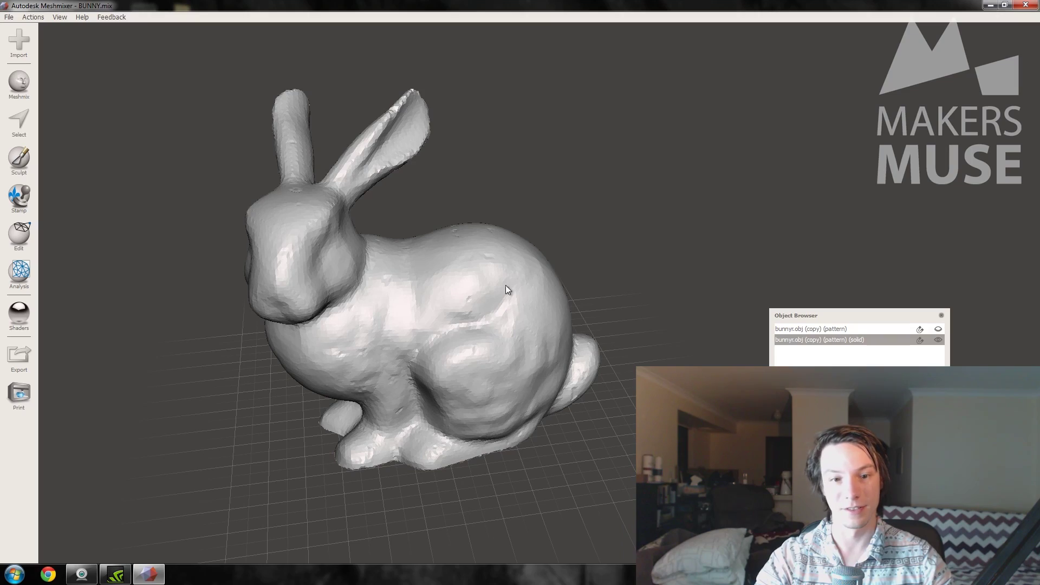
Draw a diagonal Plane Cut line across the solid bunny to preview its sphere interior
right_click_drag(350, 329, 444, 287)
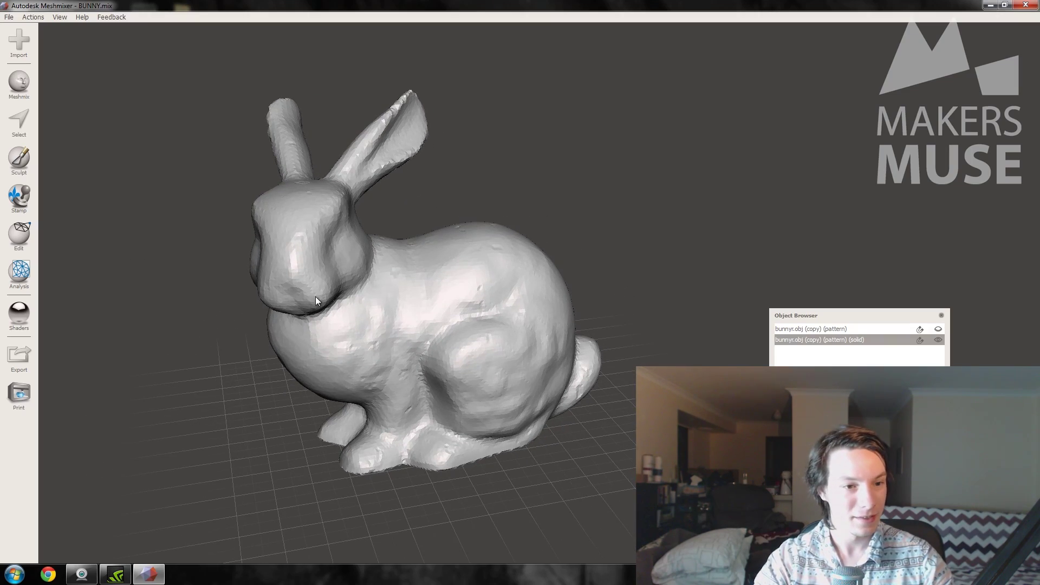
right_click_drag(316, 300, 304, 265)
left_click(19, 233)
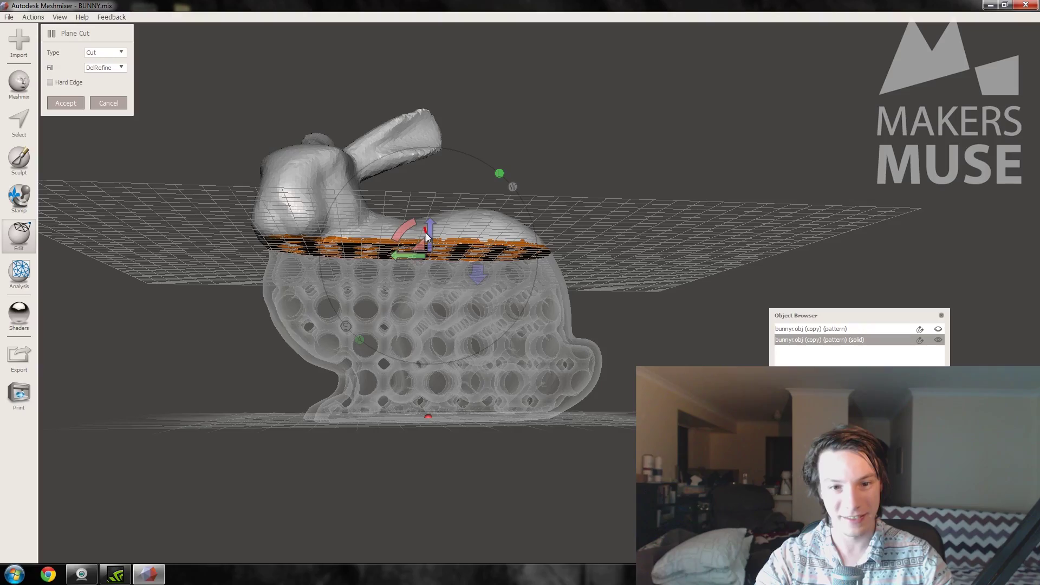
right_click_drag(431, 223, 337, 239)
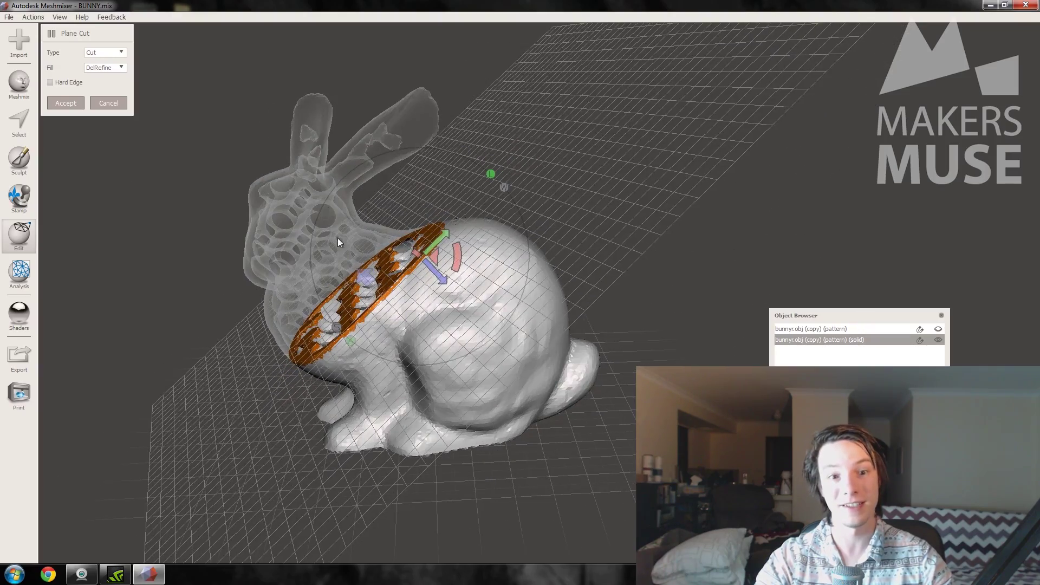
left_click_drag(309, 157, 490, 339)
right_click_drag(499, 341, 605, 314)
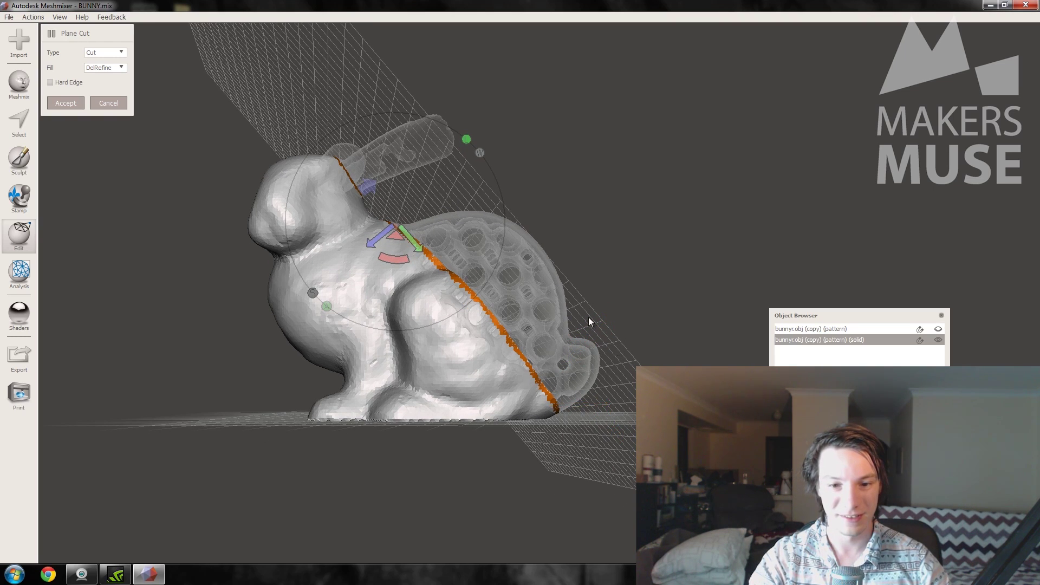
left_click_drag(529, 405, 530, 409)
Discard the plane cut, then Boolean-subtract a cylinder centred on the bunny's base to punch a drain hole
left_click(96, 105)
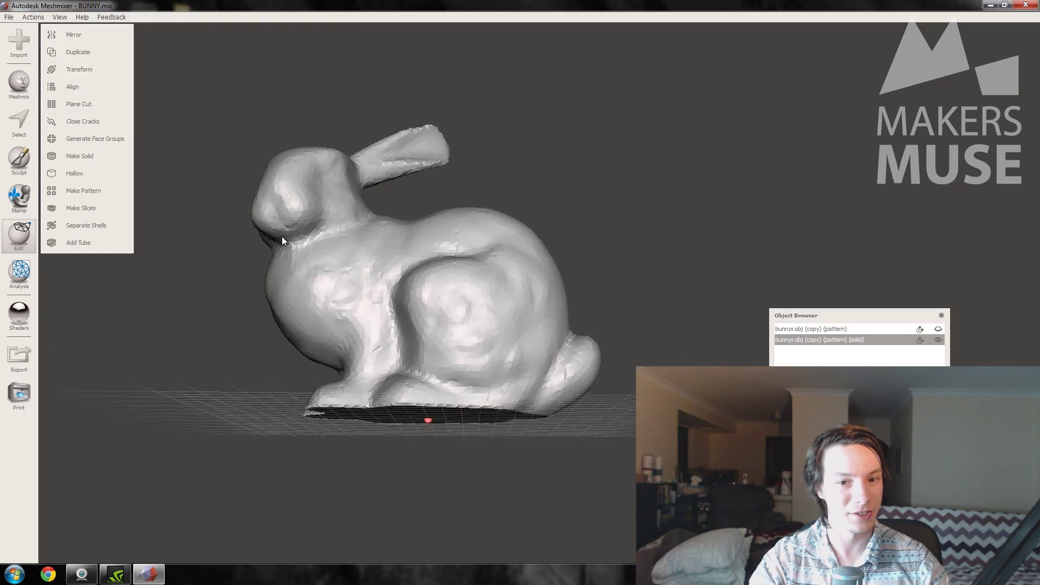
right_click_drag(282, 237, 431, 214)
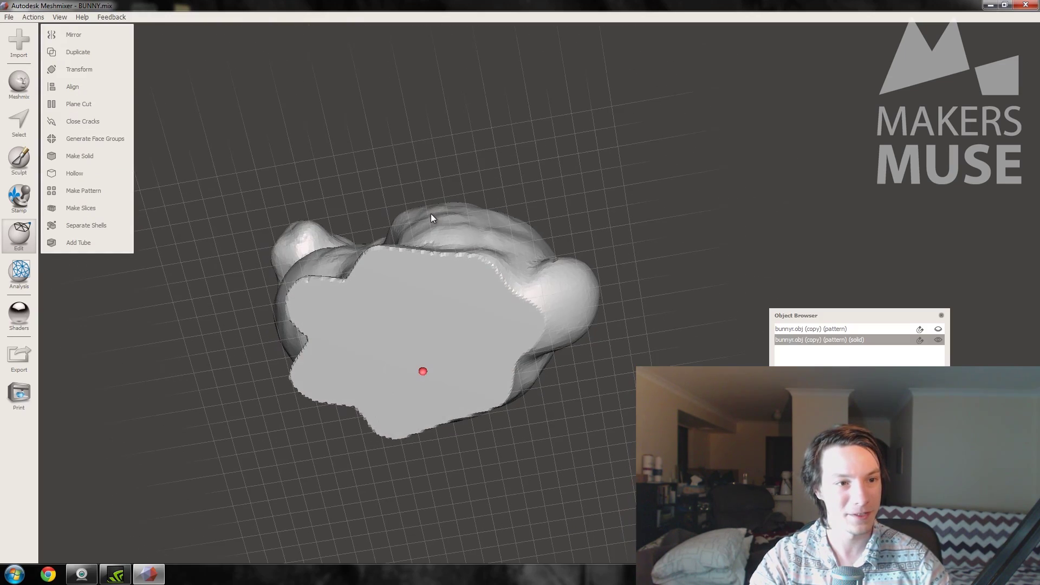
left_click(3, 91)
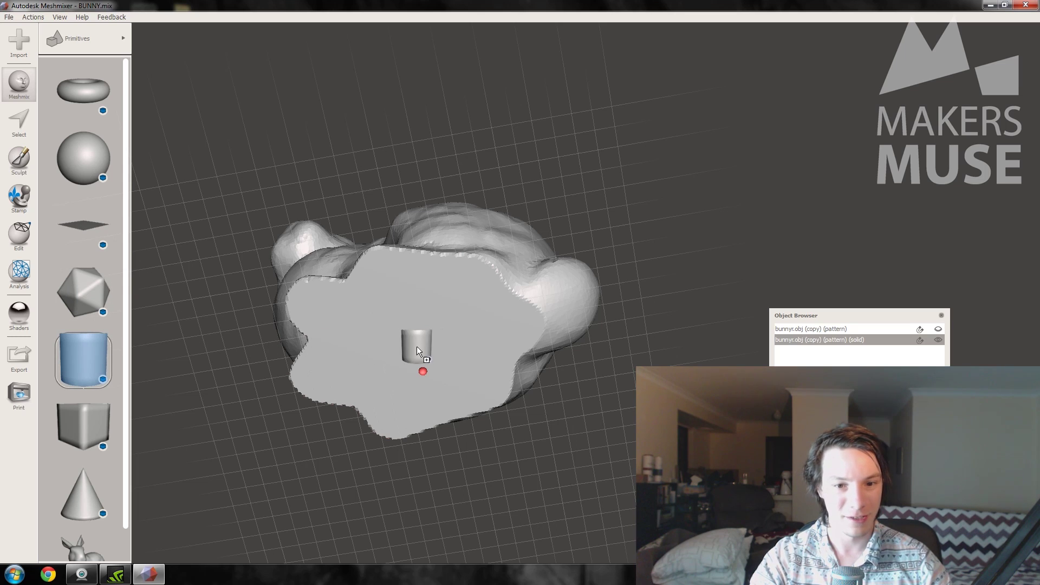
left_click_drag(476, 322, 470, 324)
right_click_drag(471, 324, 470, 287)
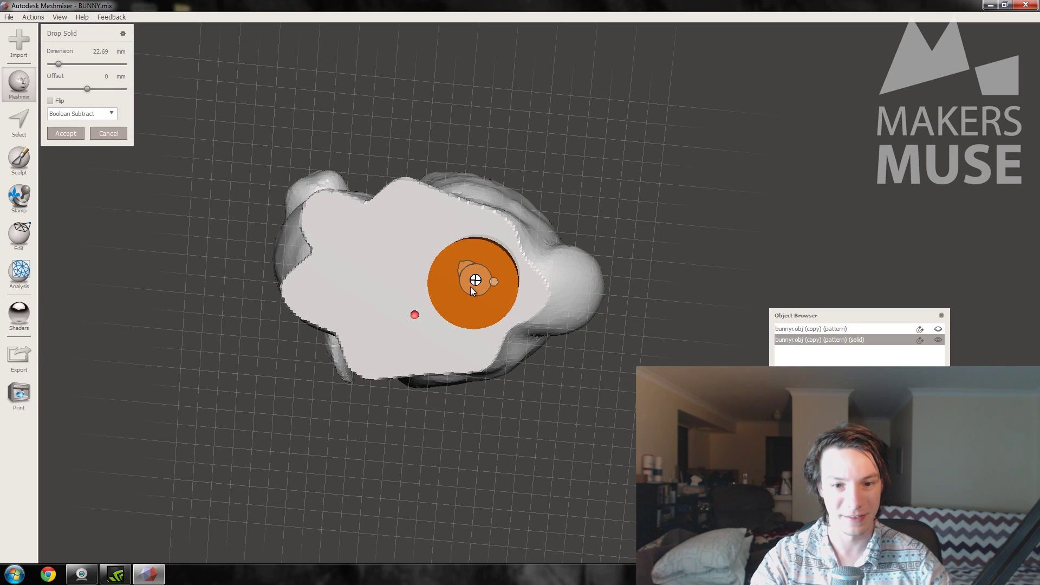
left_click_drag(443, 288, 414, 283)
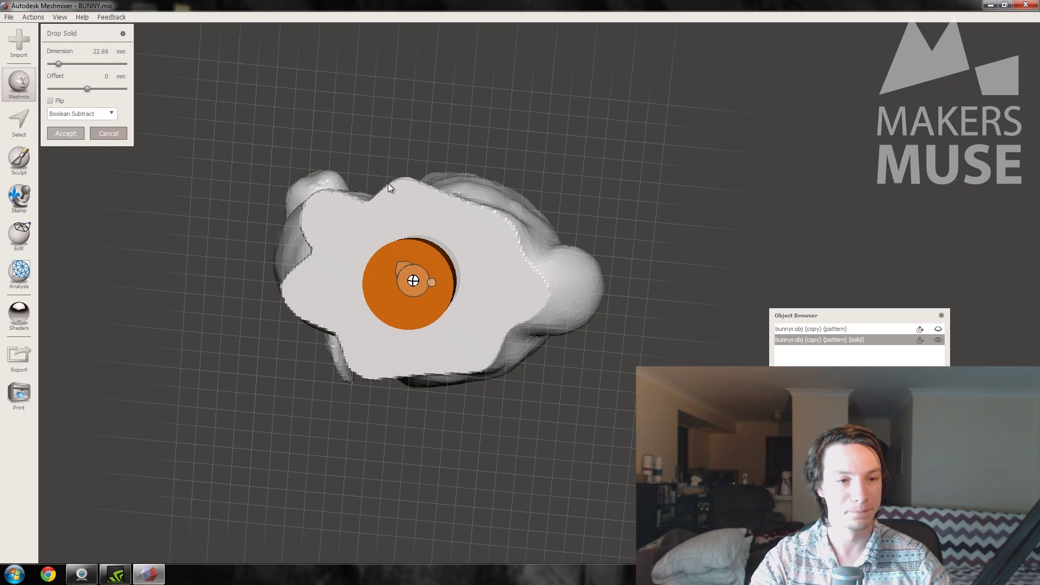
key("Return")
right_click_drag(388, 187, 540, 204)
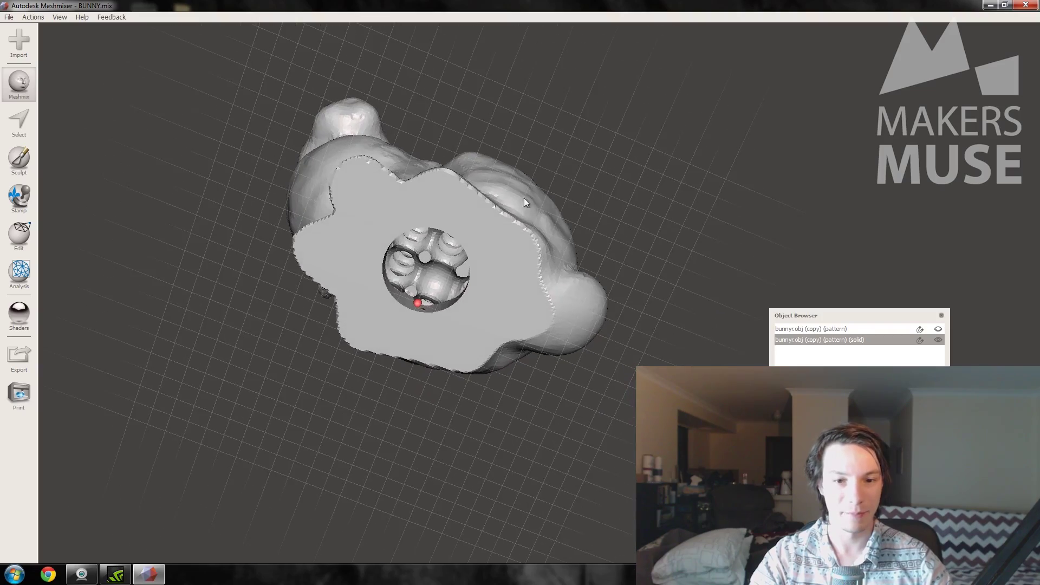
right_click_drag(458, 254, 234, 142)
Slide the cutting plane up the pistol grip's upper part and apply the cut
scroll(395, 324, "up", 3)
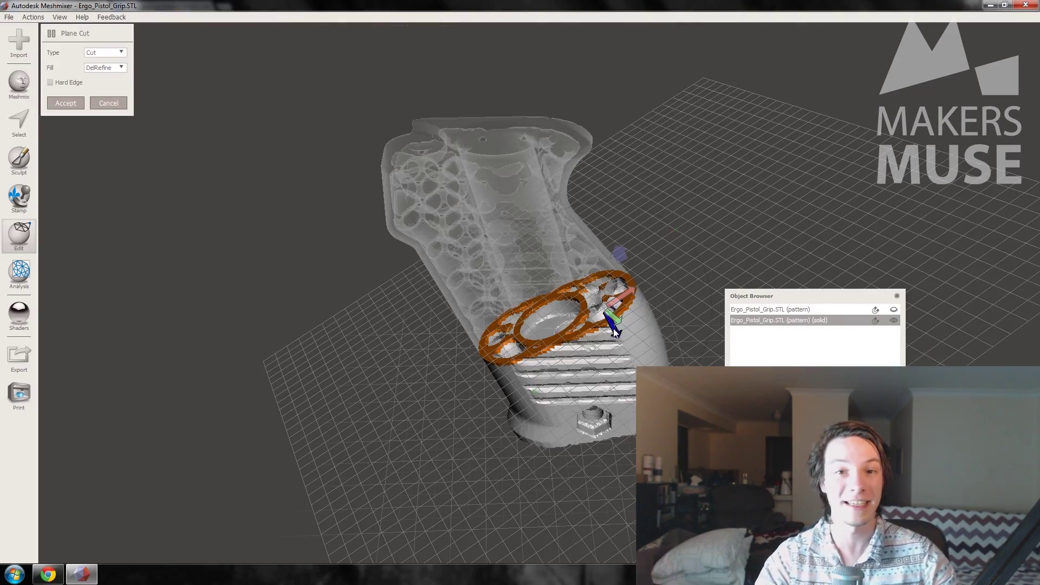
left_click_drag(596, 308, 325, 178)
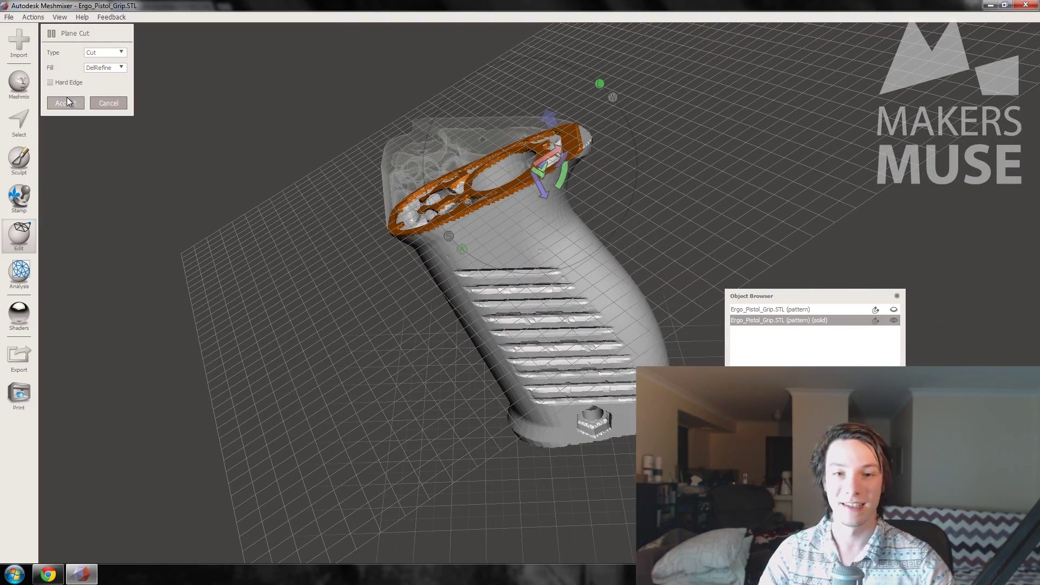
left_click(67, 102)
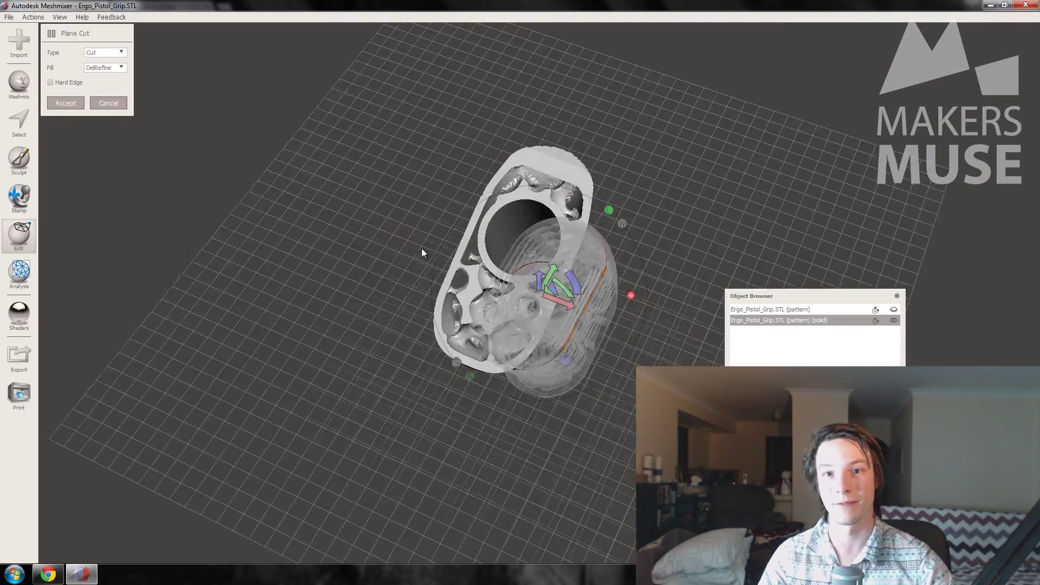
Cancel the cut to restore the whole Y Axis Idler Mount and view it from the front three-quarter angle
right_click_drag(421, 248, 61, 115)
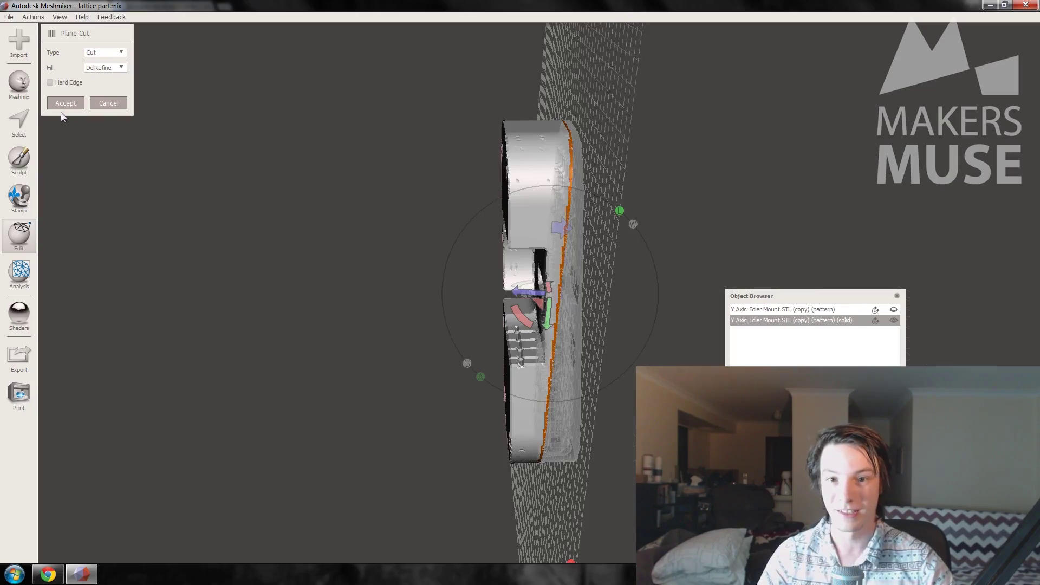
key("Escape")
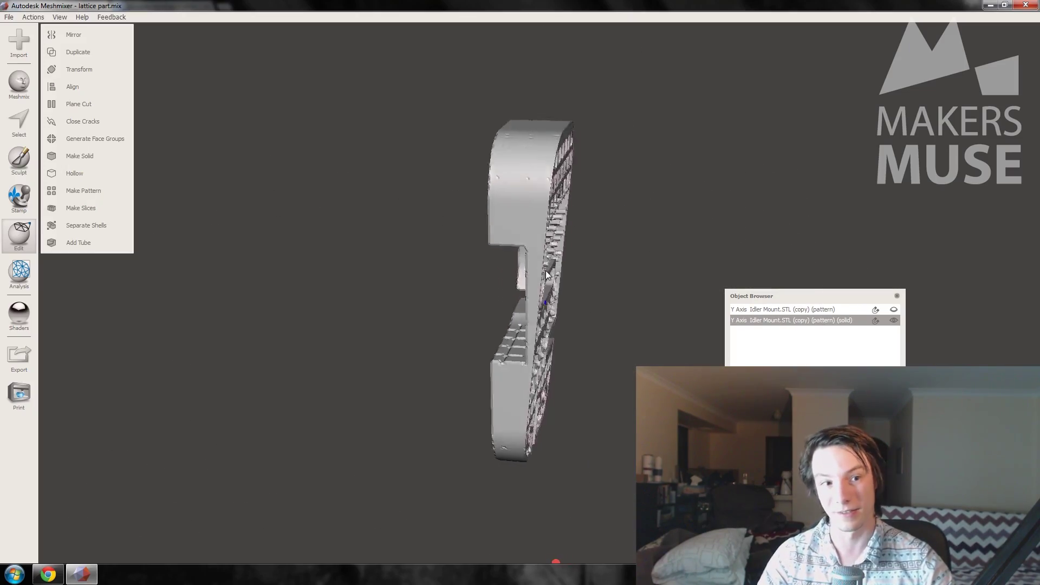
right_click_drag(595, 264, 472, 163)
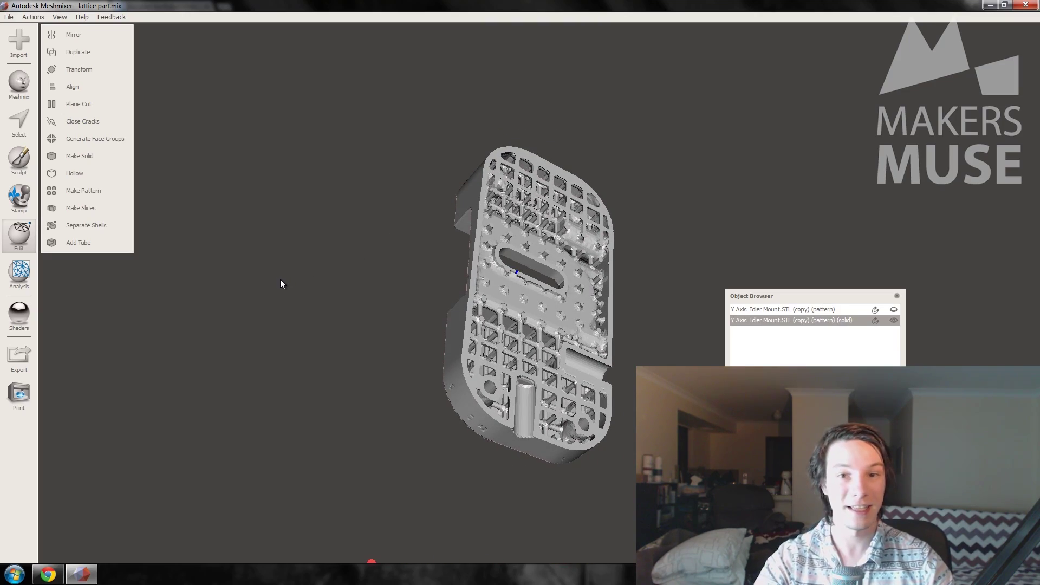